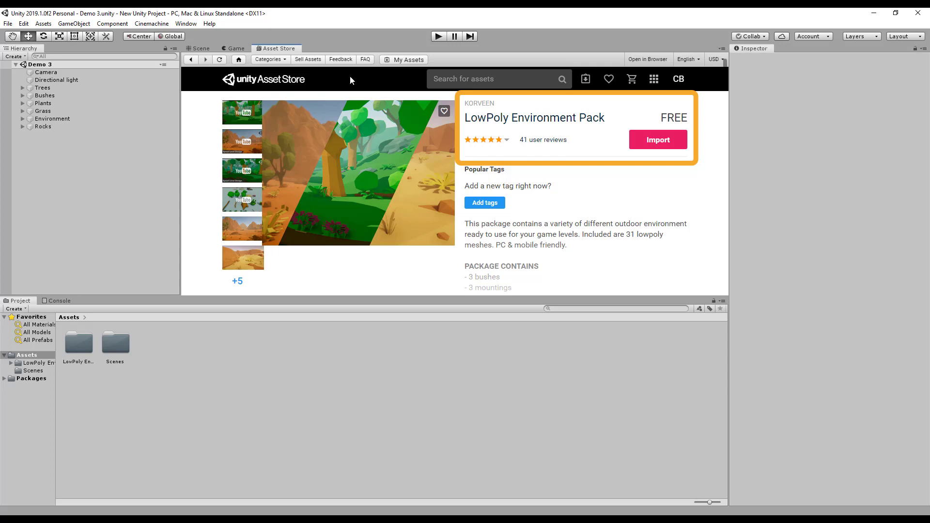
- Create a Cinemachine dolly camera with track in the scene and move DollyTrack1 to about Y 7.18, Z -32.1
left_click(201, 48)
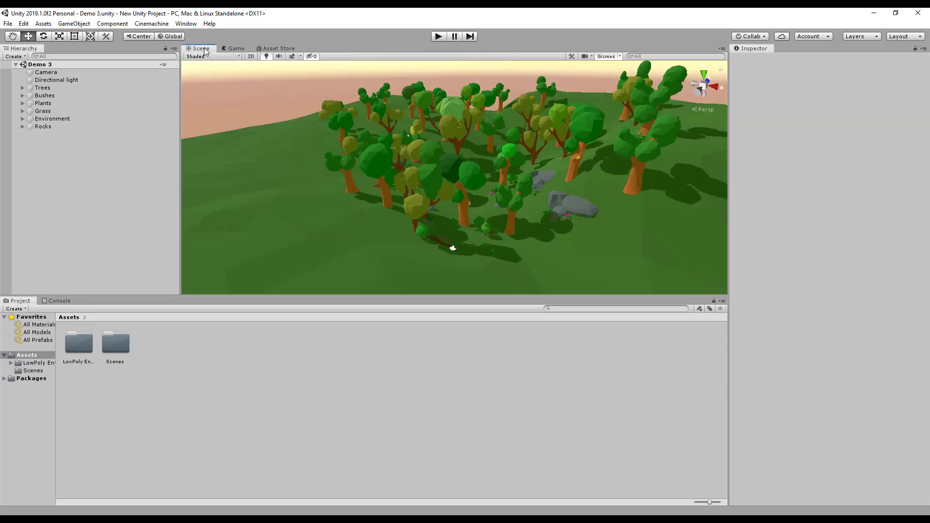
left_click(160, 25)
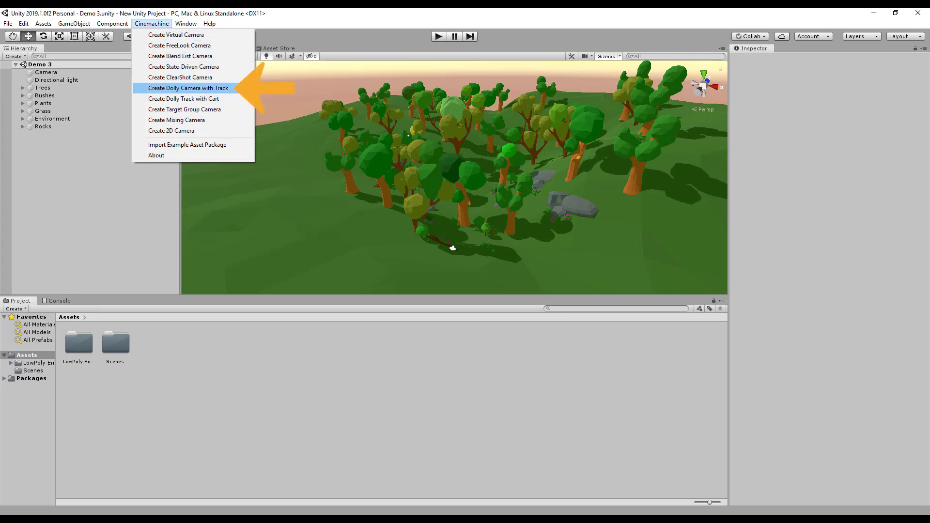
left_click(245, 87)
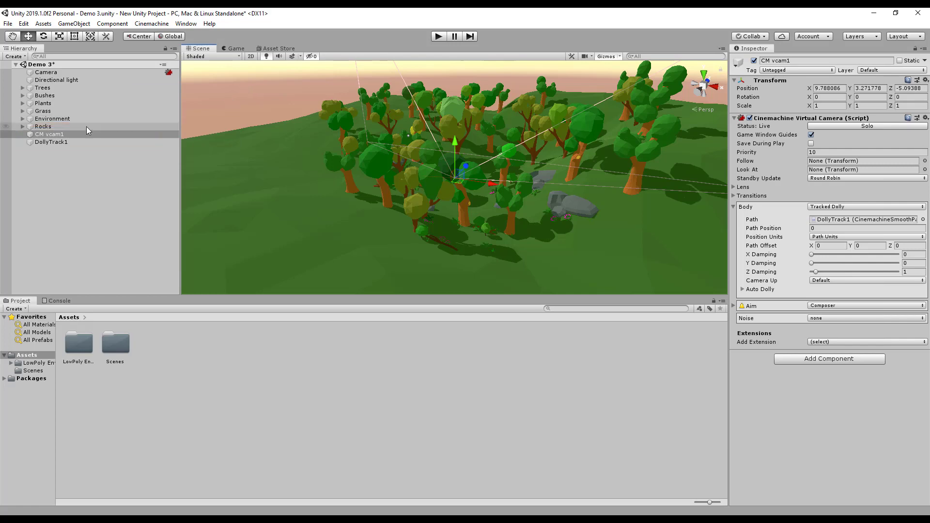
left_click(72, 141)
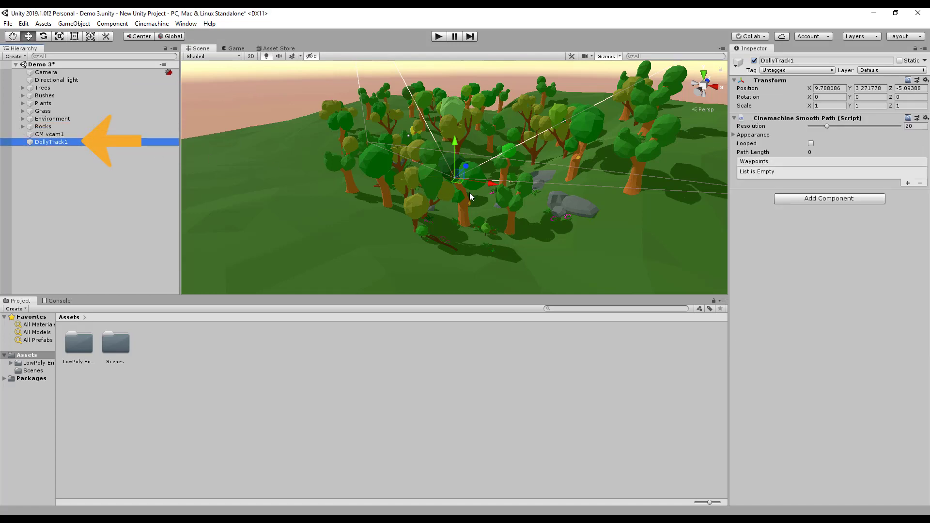
left_click_drag(470, 193, 277, 175, "alt")
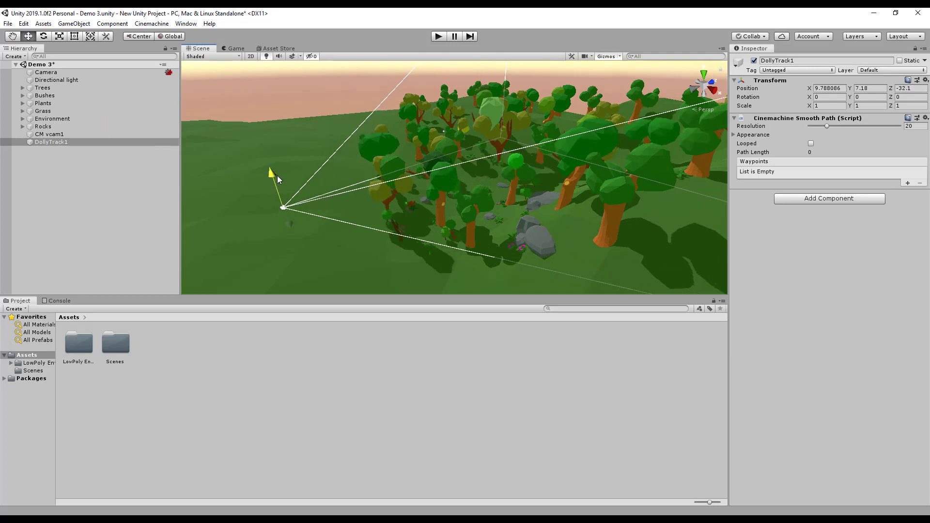
- Add two waypoints to DollyTrack1 and move waypoint 1 toward the trees, to about X 0.70, Z 8.16
left_click(907, 184)
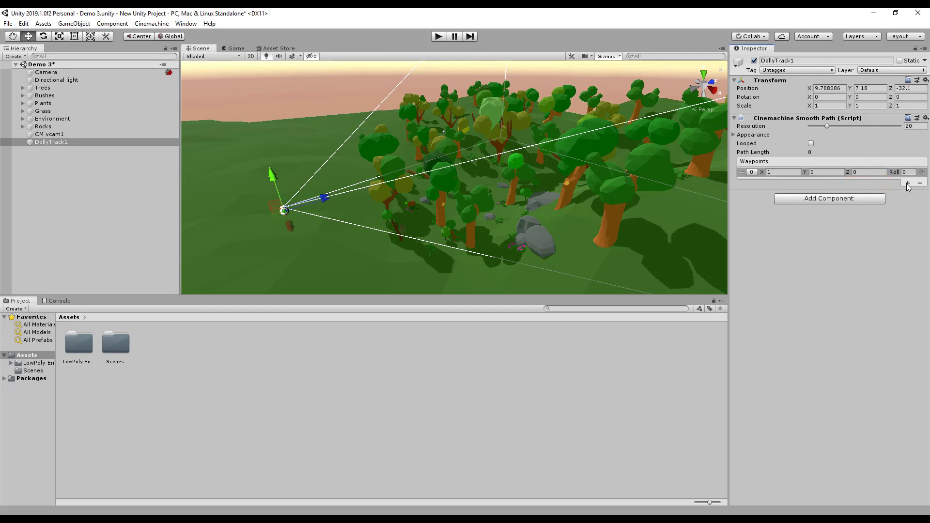
left_click(907, 184)
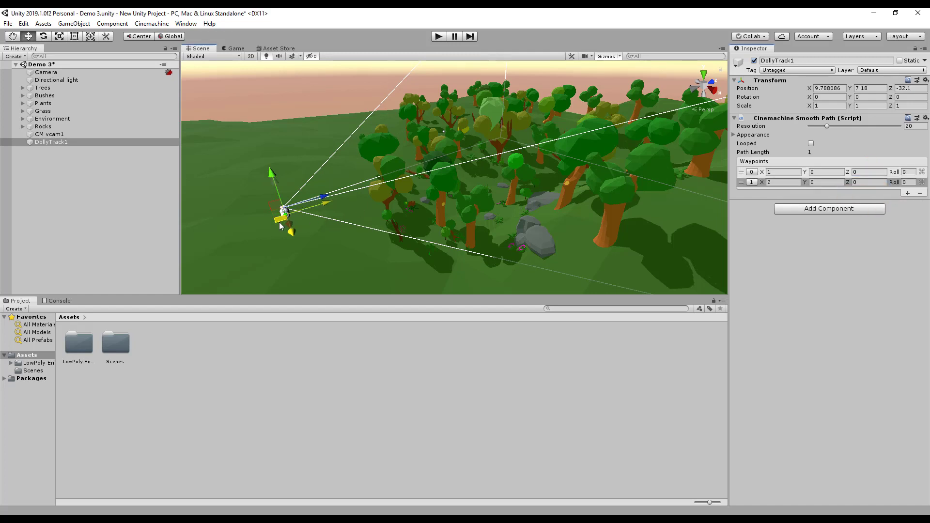
left_click_drag(290, 221, 360, 193)
left_click_drag(359, 192, 403, 231, "alt")
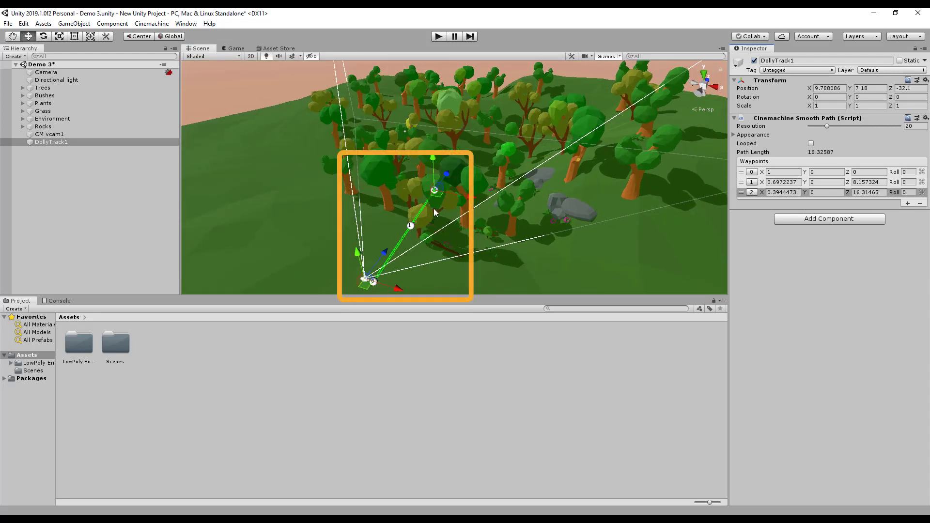
- Add waypoints 2 and 3 to the dolly track and shift waypoint 3 sideways to about X 3.12
left_click(908, 193)
left_click(908, 204)
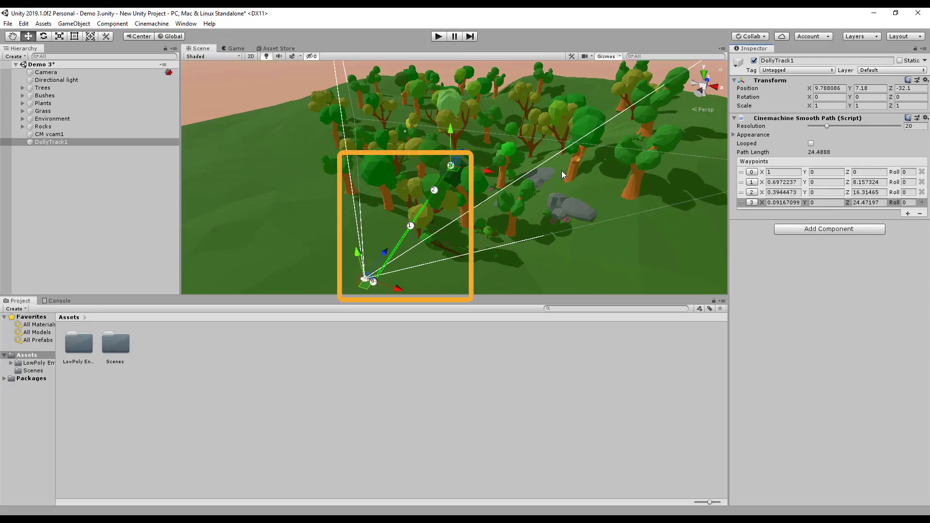
mouse_move(474, 174)
left_mouse_down()
mouse_move(503, 173)
mouse_move(503, 205)
mouse_move(517, 191)
left_mouse_up()
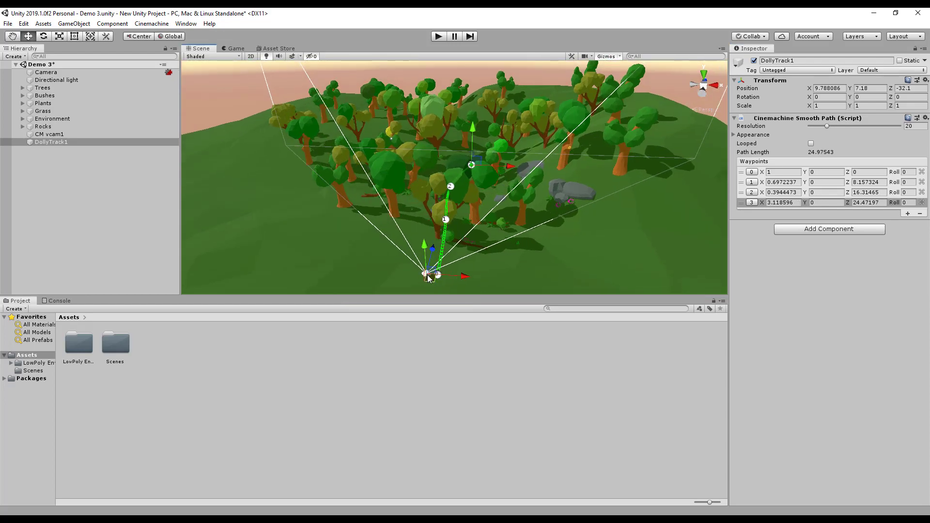
- Move the dolly track to about X 3.31, Y 5.77, Z -32.54, and lower waypoints 2 and 3 to about Y -2.91 and -4.67
left_click_drag(424, 273, 426, 250)
mouse_move(429, 211)
left_mouse_down()
mouse_move(429, 227)
mouse_move(439, 215)
mouse_move(431, 210)
left_mouse_up()
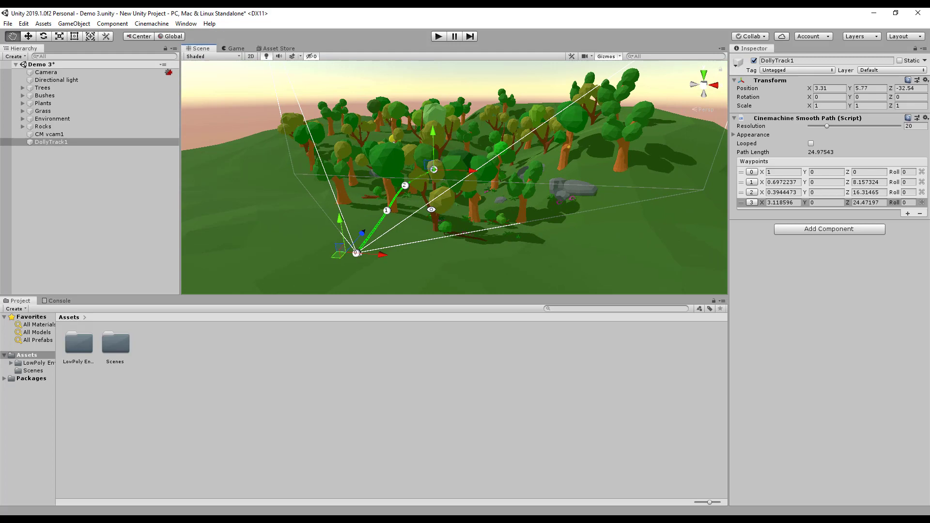
left_click(405, 185)
left_click_drag(406, 160, 407, 178)
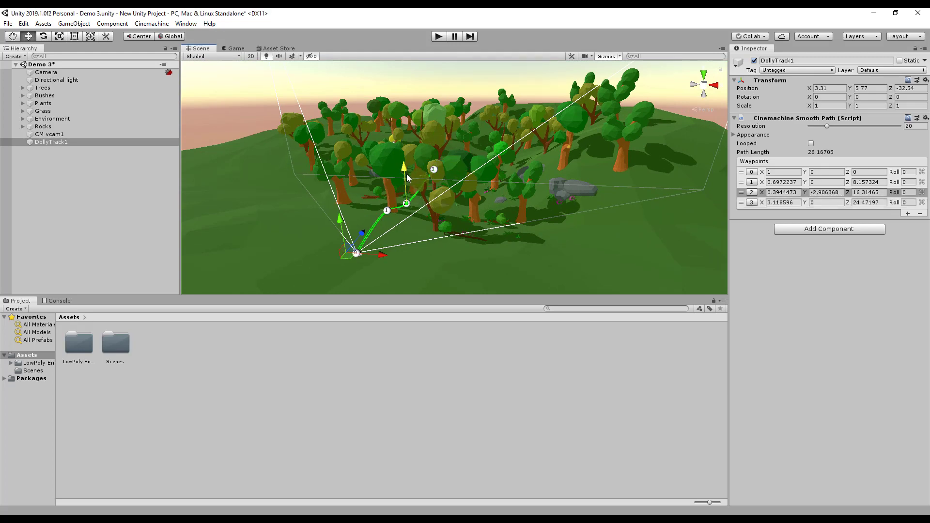
left_click(433, 169)
left_click_drag(435, 140, 461, 174)
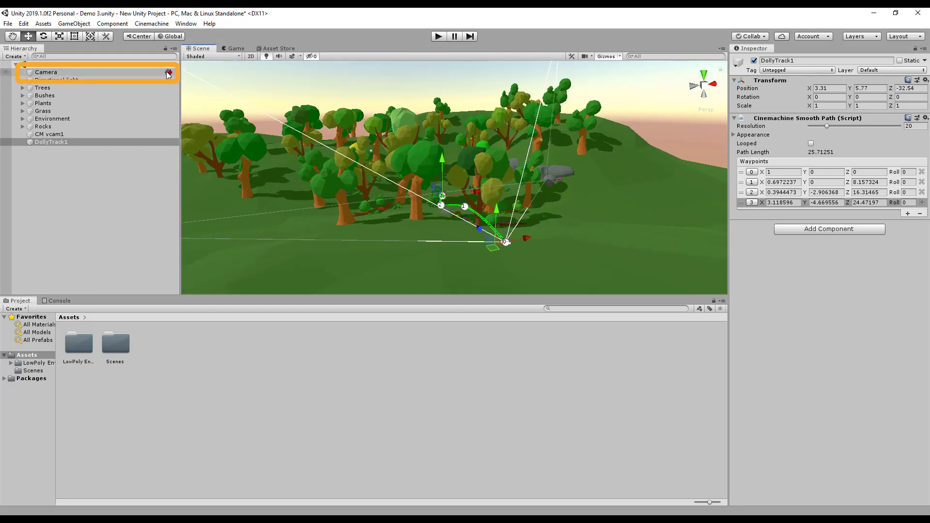
- Inspect the Cinemachine Brain component on the Camera and the settings of CM vcam1
left_click(168, 73)
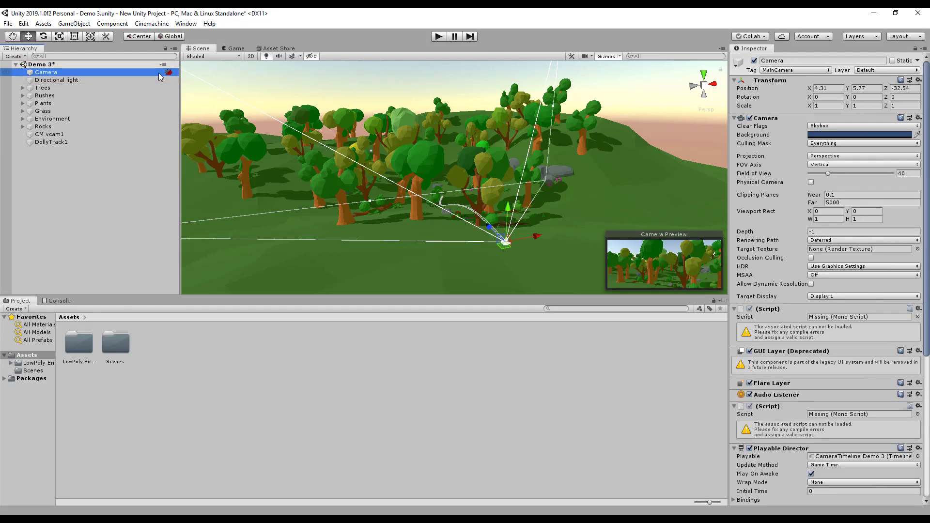
scroll(821, 402, "down", 5)
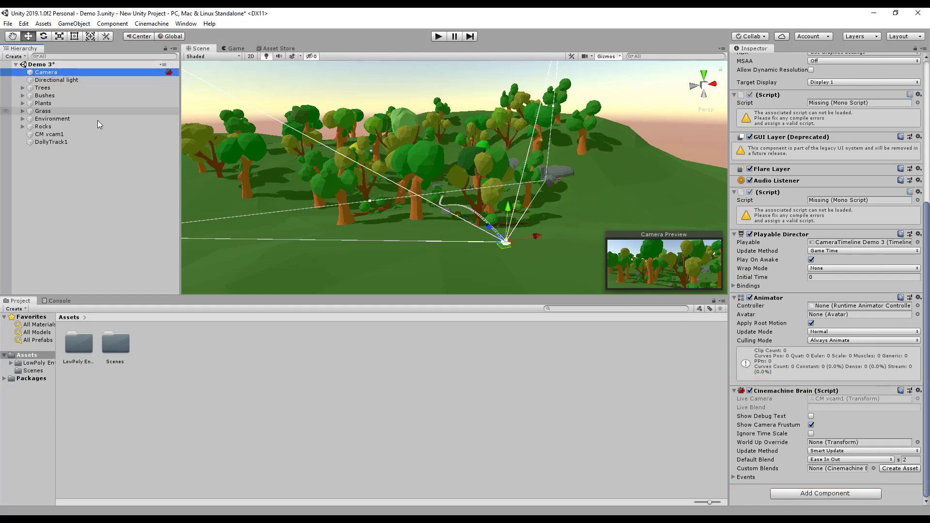
left_click(43, 134)
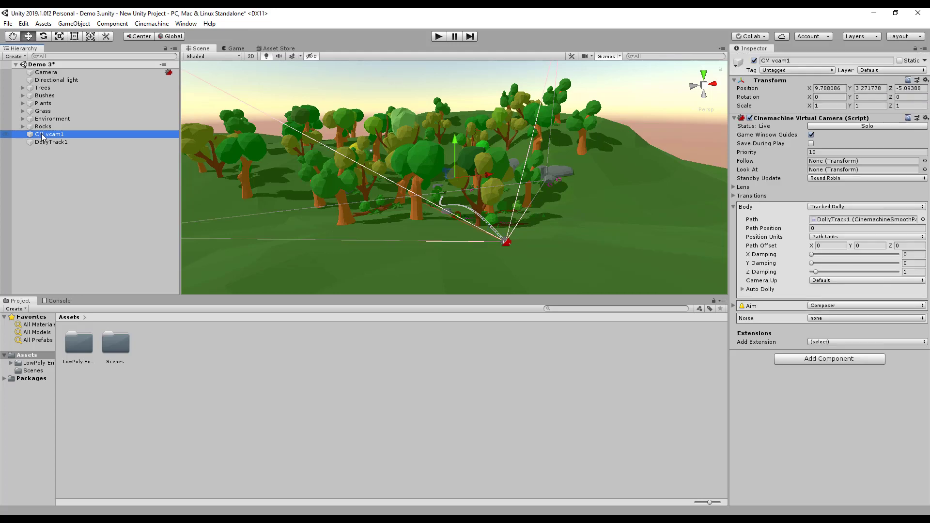
- Open the Timeline window and dock it beside the Console
left_click(184, 24)
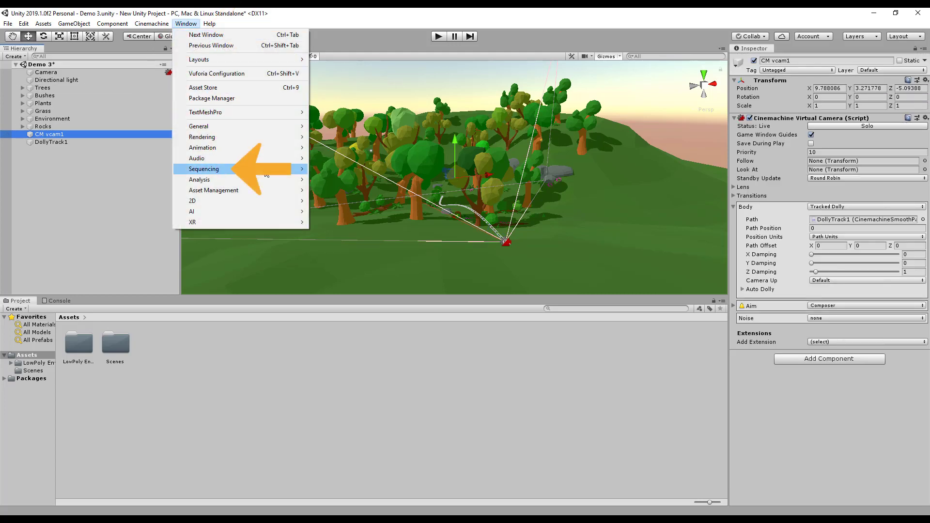
mouse_move(308, 170)
left_click(357, 168)
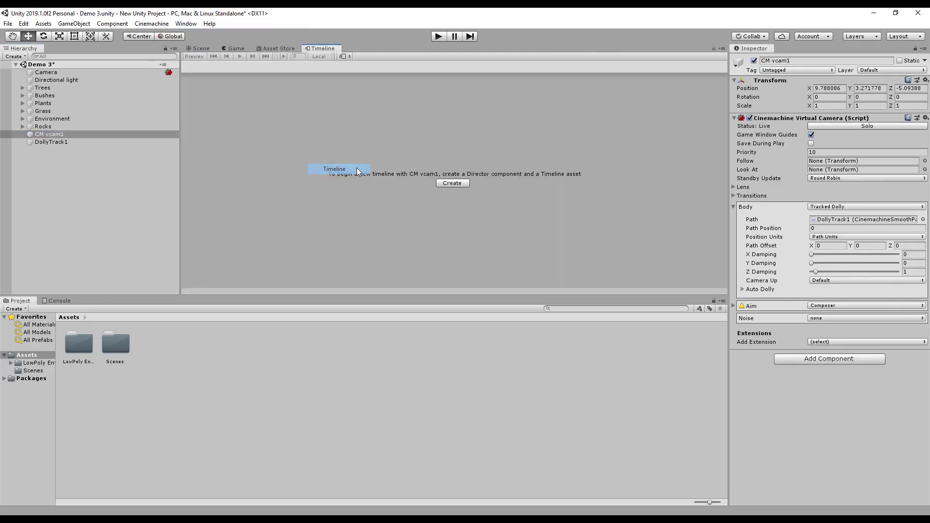
left_click_drag(313, 50, 104, 305)
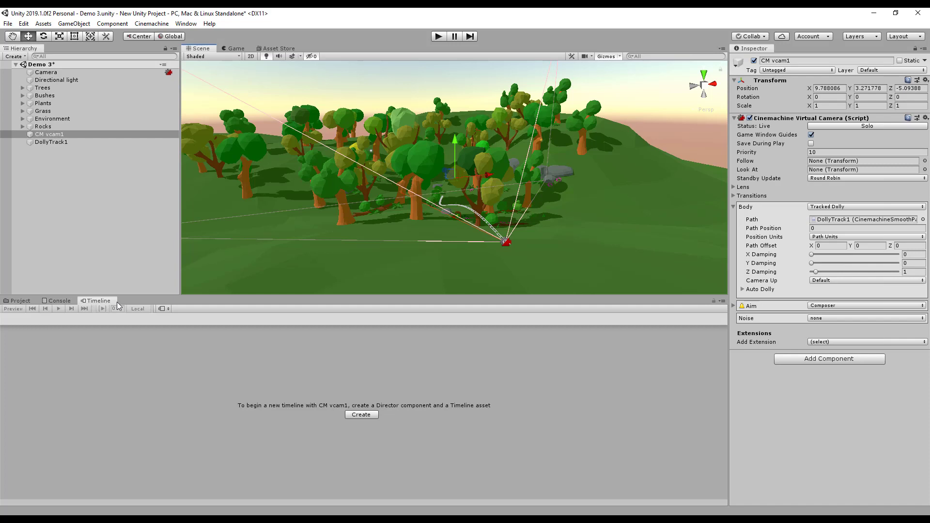
- Create an empty game object and name it Timeline
left_click(74, 24)
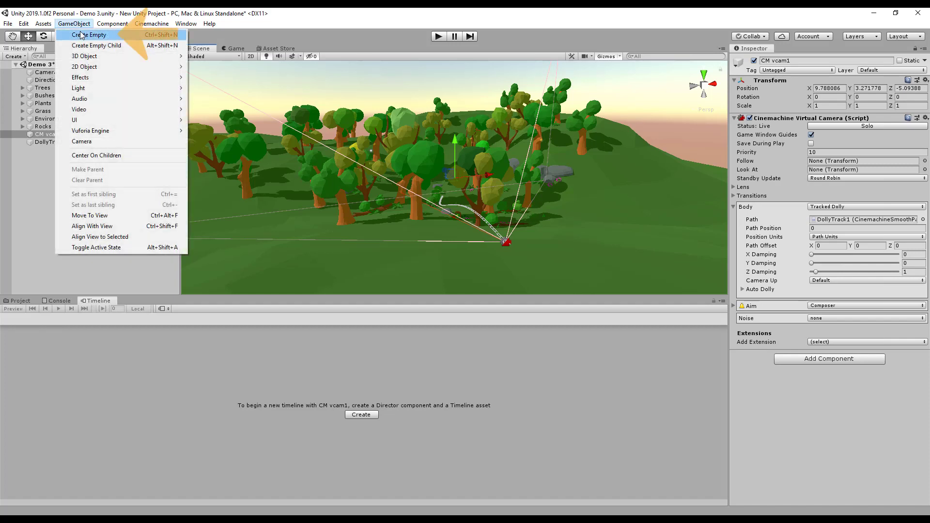
left_click(80, 31)
left_click(808, 61)
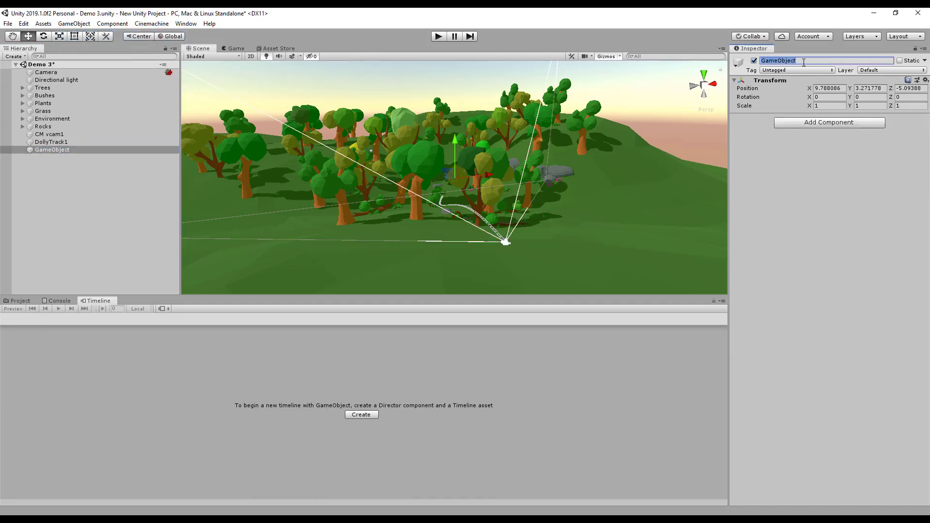
type("Timeline")
key("Return")
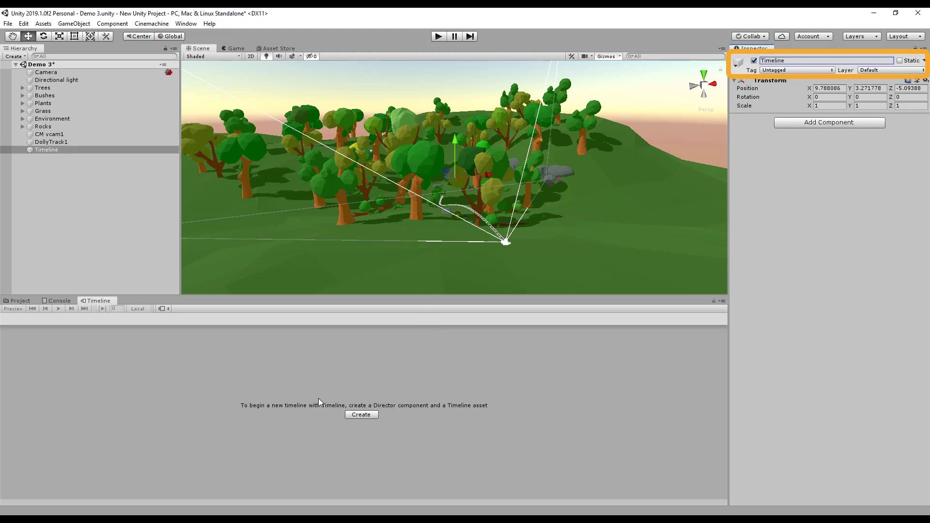
- Create a director component and the asset TimelineTimeline for the Timeline object, and lock the Timeline window to it
left_click(361, 415)
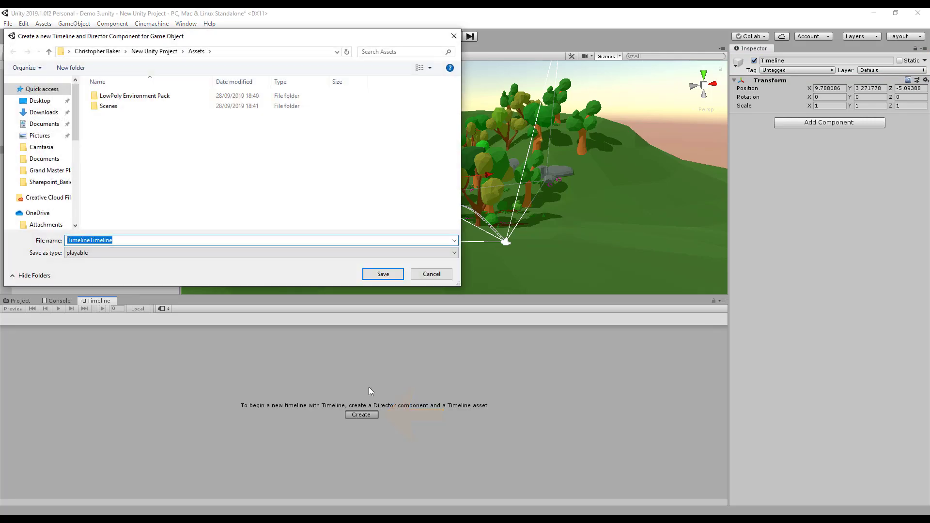
left_click(383, 275)
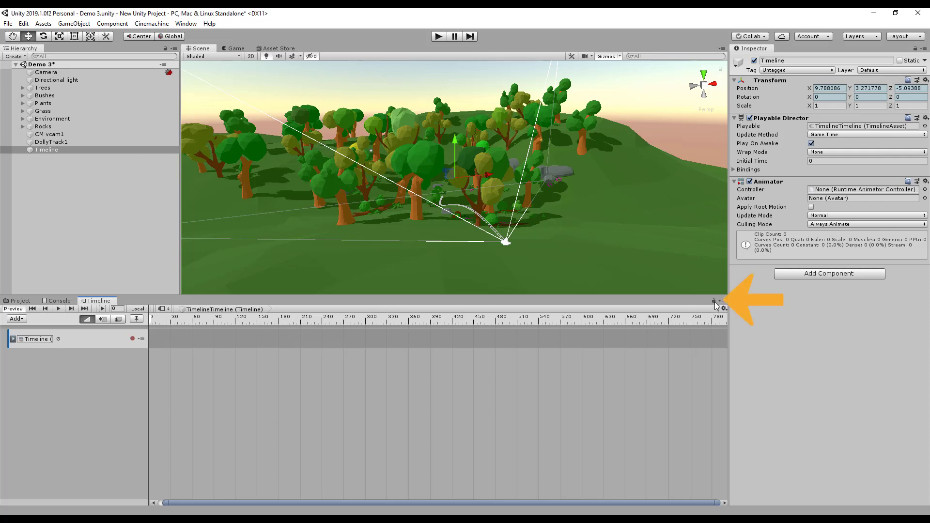
left_click(70, 136)
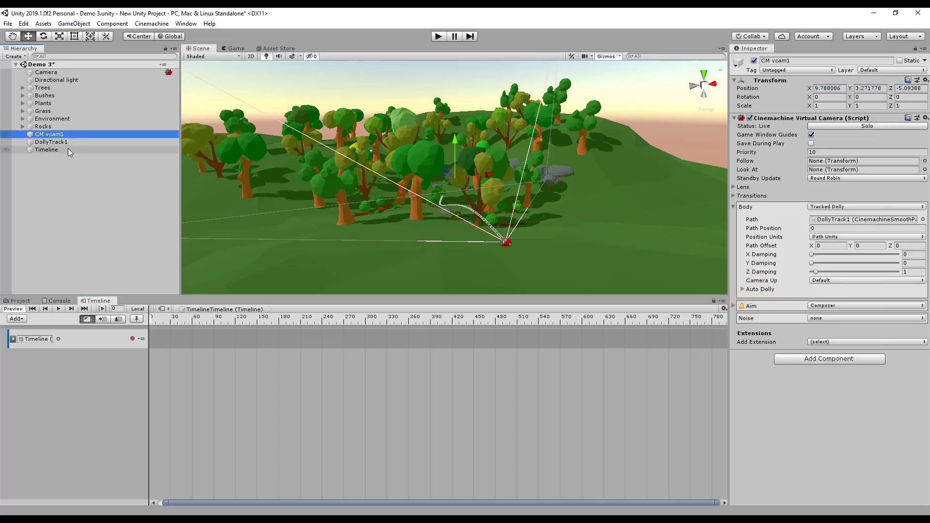
left_click(65, 141)
left_click(65, 147)
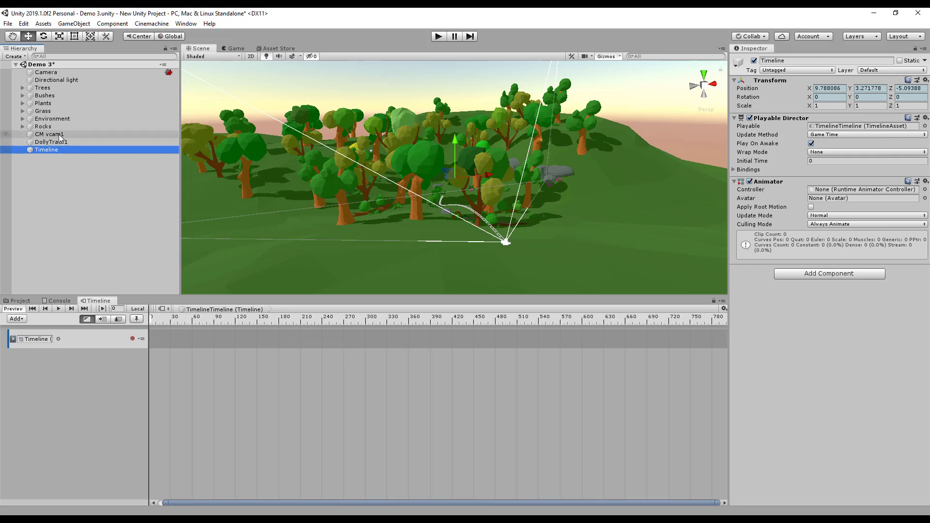
- Add an animation track for CM vcam1 and a Cinemachine track for the Camera to the timeline
left_click(60, 136)
left_click_drag(60, 137, 72, 369)
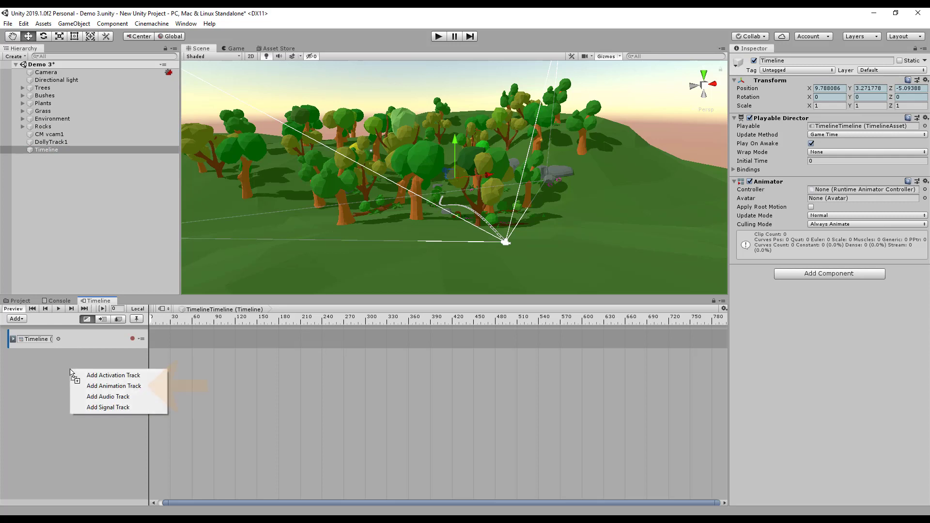
left_click(106, 386)
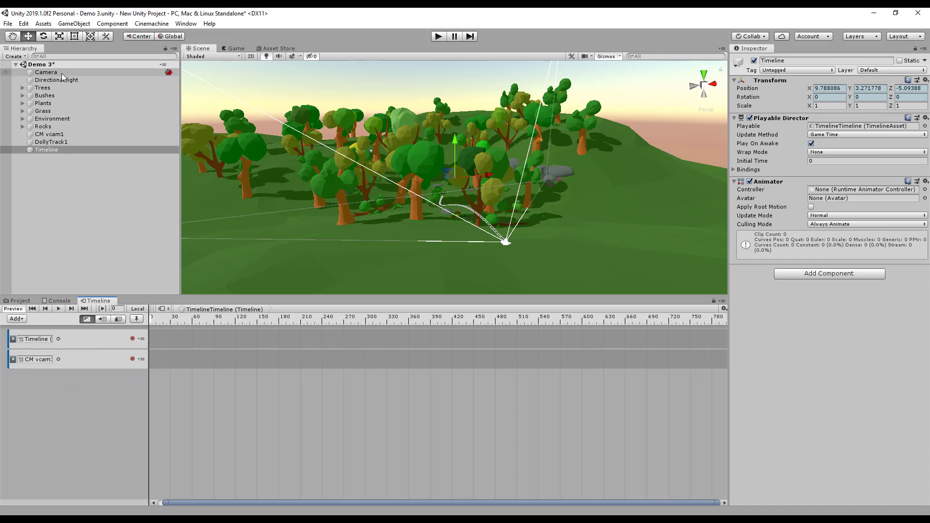
left_click_drag(62, 73, 78, 388)
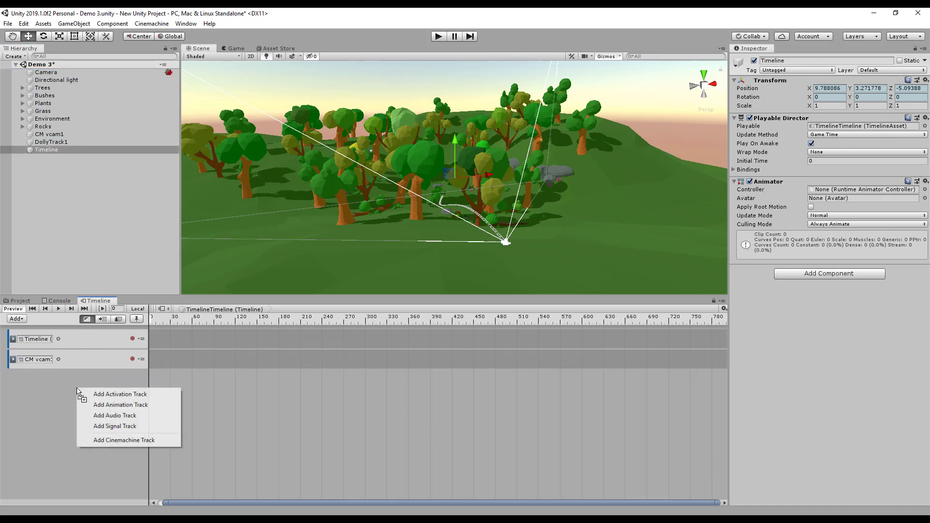
left_click(104, 442)
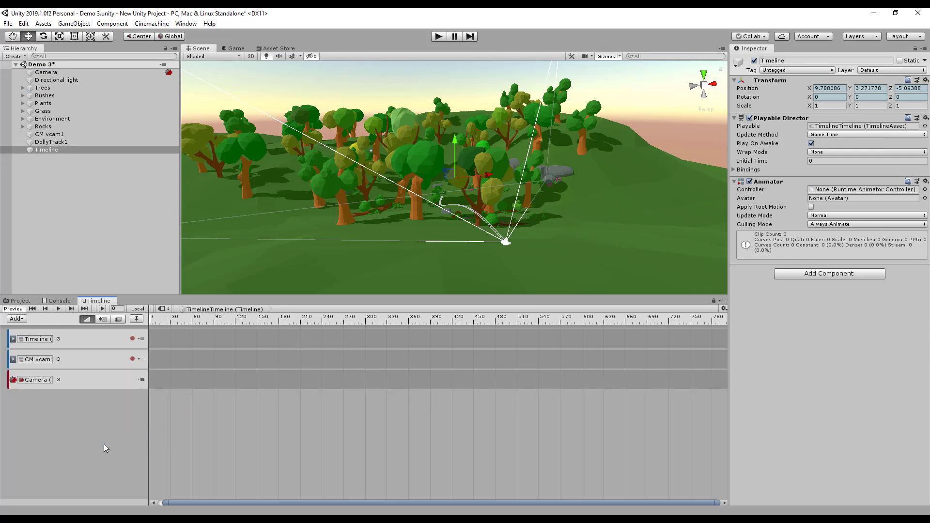
- Review the CM vcam1 and Camera tracks in the timeline and the waypoint list of DollyTrack1
left_click(93, 359)
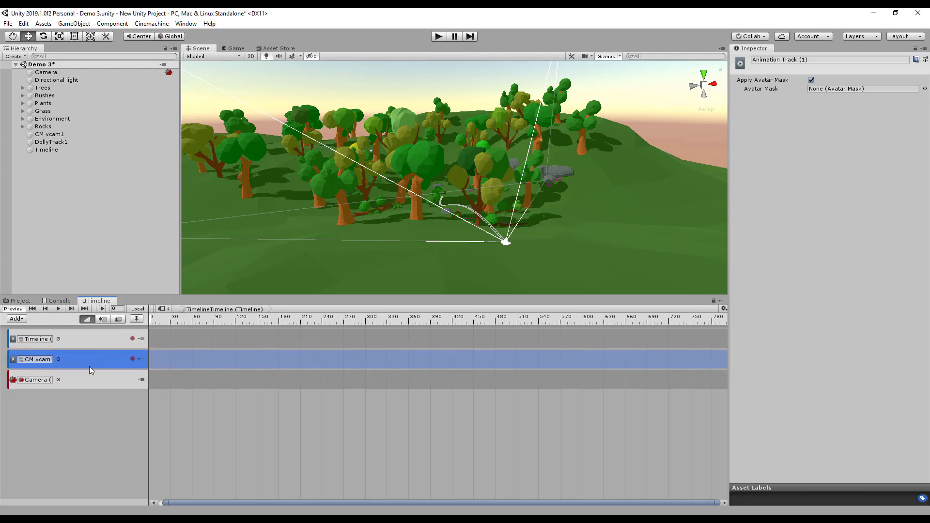
left_click(89, 376)
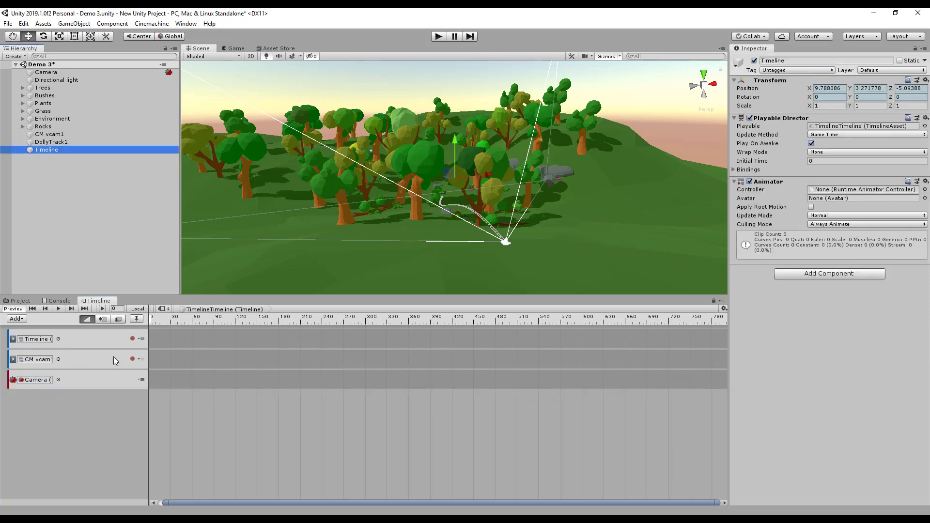
left_click(75, 144)
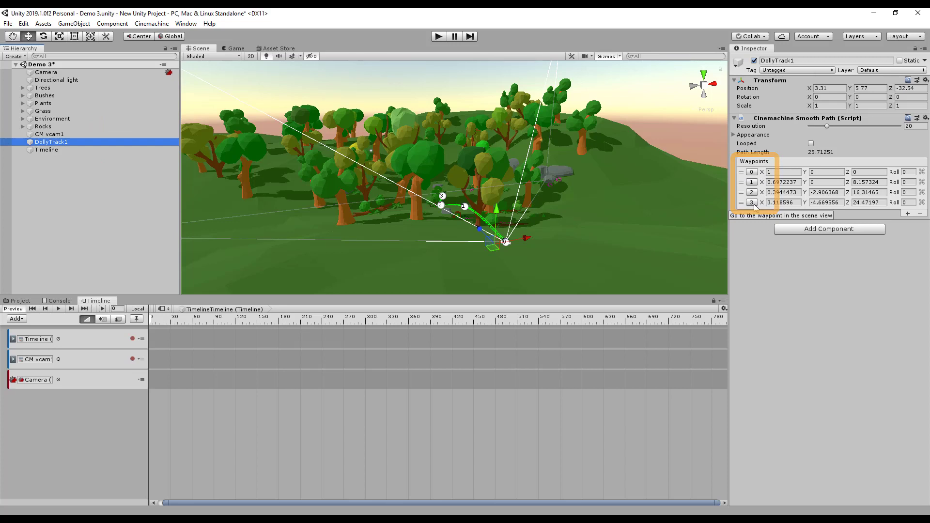
- Start recording on the CM vcam1 animation track and add a Path Position key with value 0 at frame 0
left_click(93, 136)
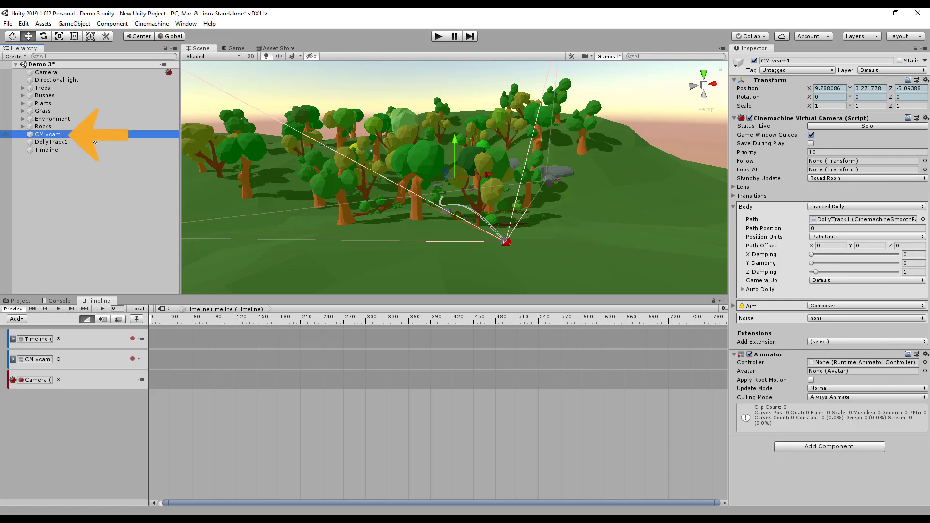
left_click(132, 359)
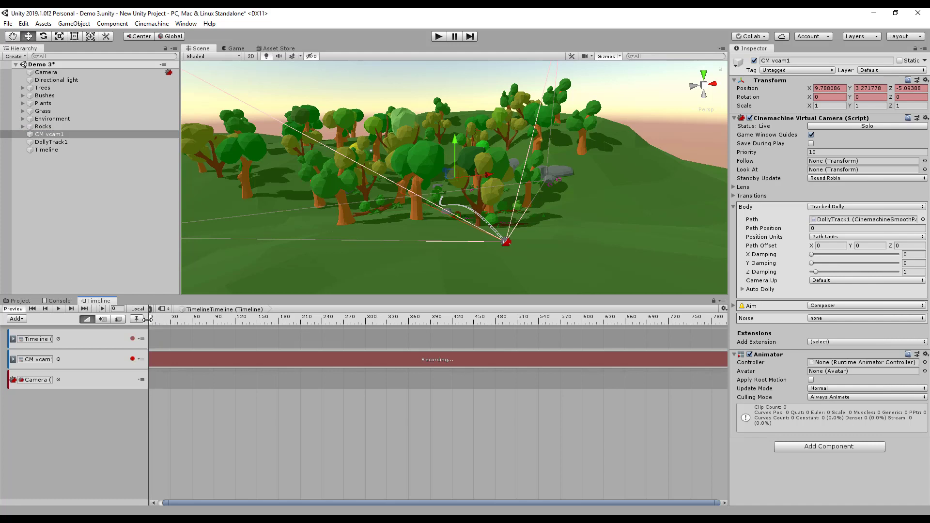
right_click(759, 228)
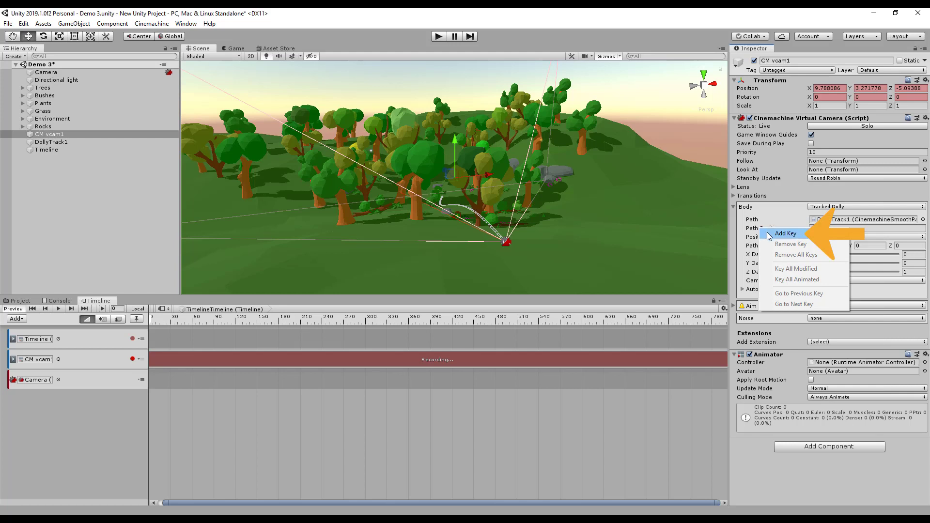
left_click(770, 235)
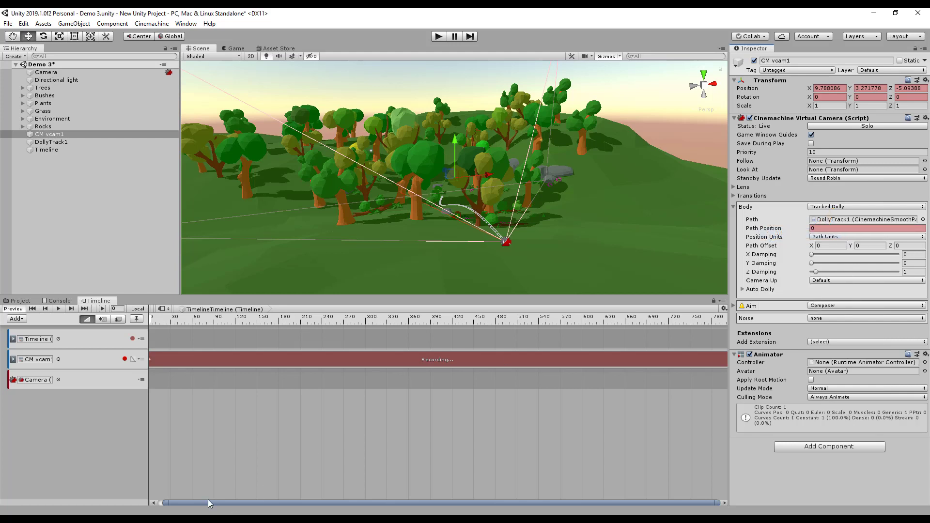
left_click_drag(189, 502, 173, 482)
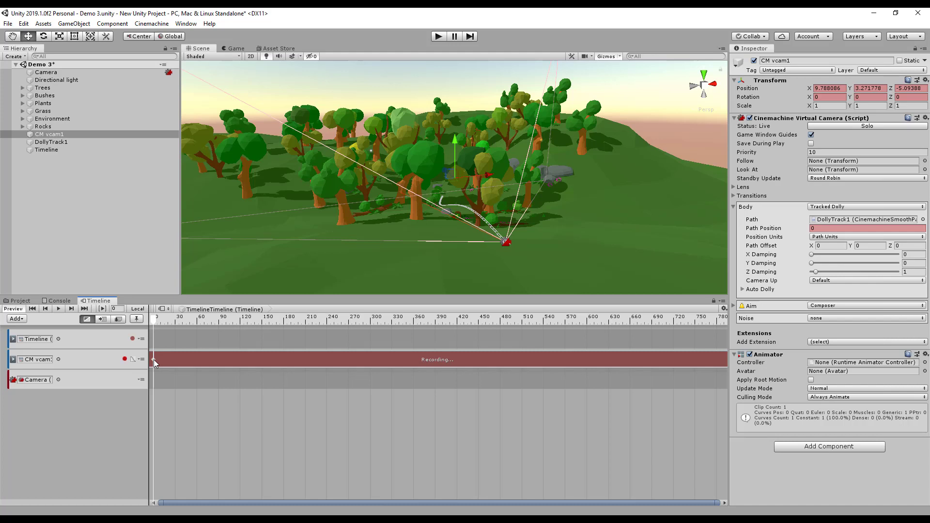
- Key the CM vcam1 Path Position to 3 at frame 301, stop recording, and return the playhead to the start
mouse_move(358, 318)
left_mouse_down()
mouse_move(588, 325)
mouse_move(371, 316)
left_mouse_up()
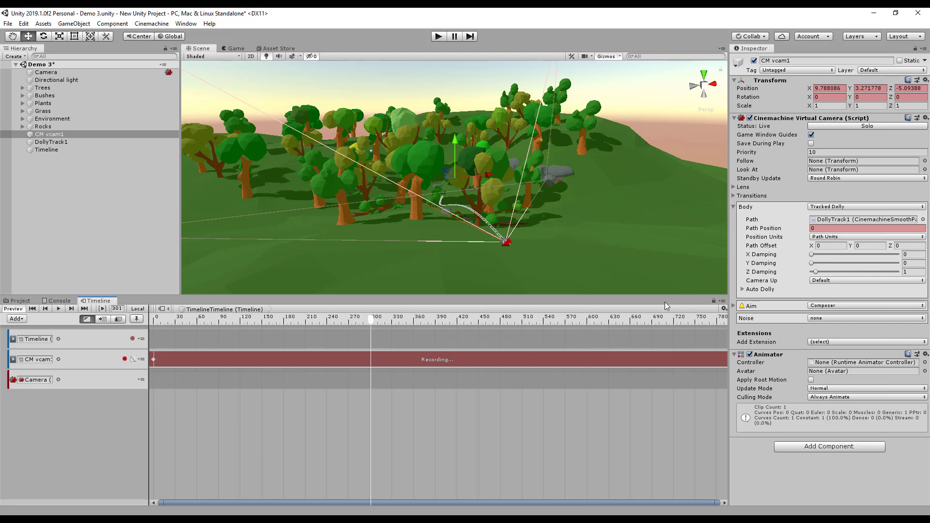
left_click(819, 227)
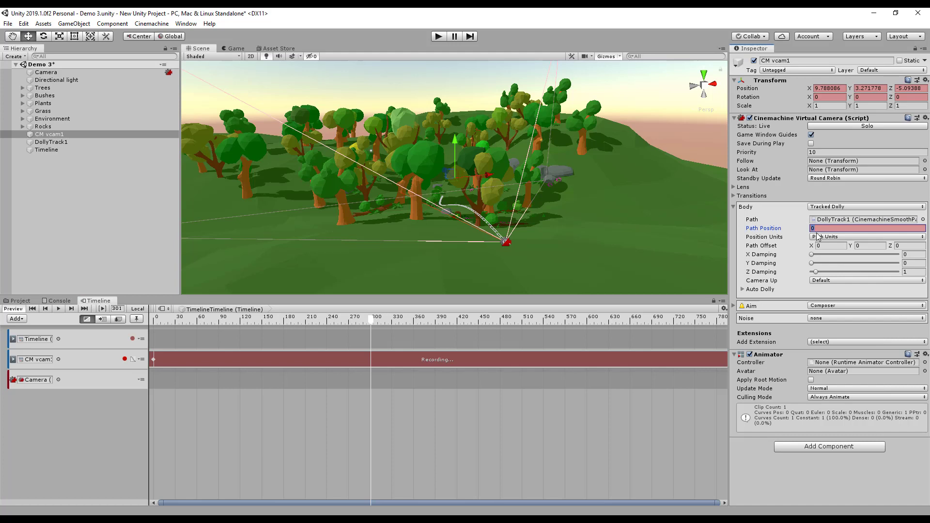
type("3")
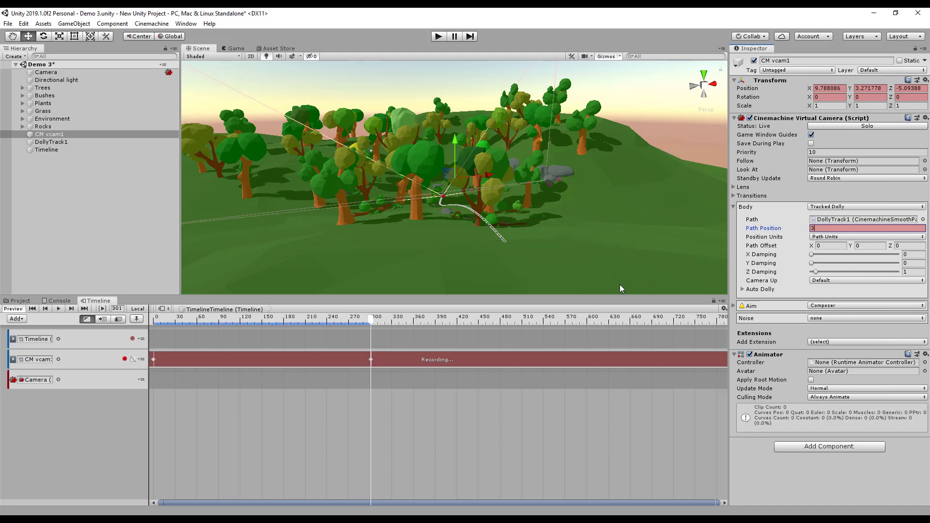
left_click(125, 360)
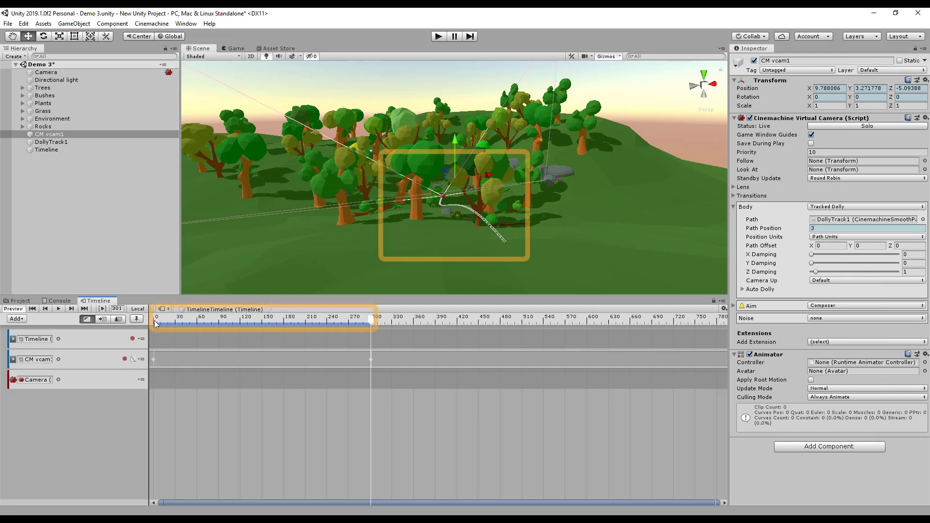
mouse_move(156, 323)
left_mouse_down()
mouse_move(366, 322)
mouse_move(152, 318)
left_mouse_up()
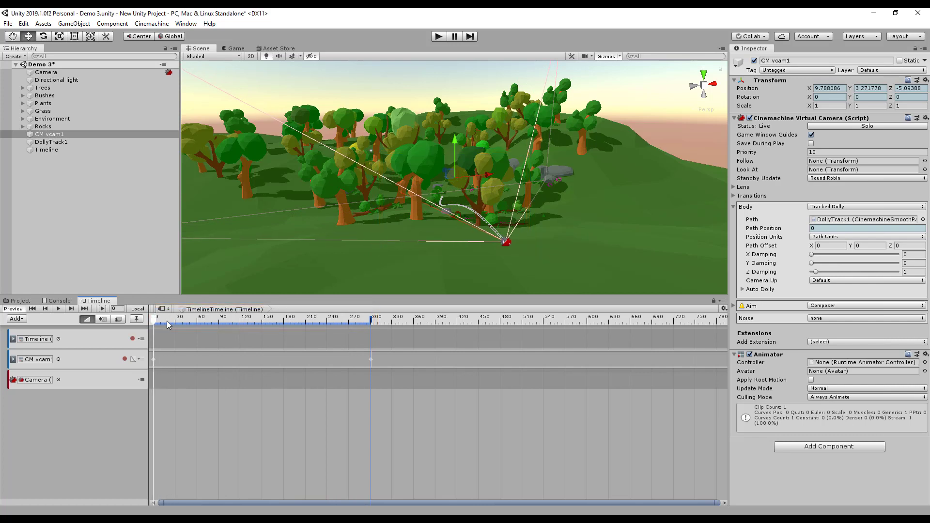
- Add a Cinemachine shot clip to the Camera track and move it to start at frame 0
right_click(164, 381)
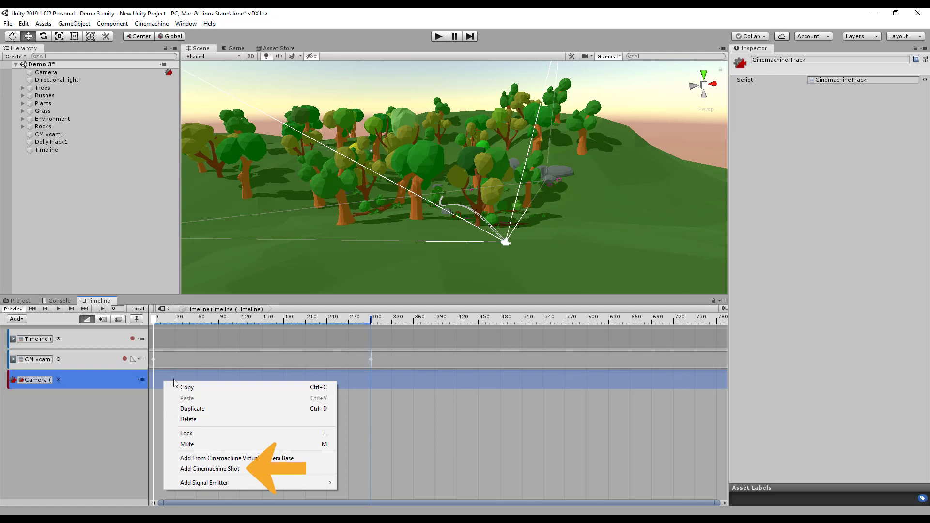
left_click(249, 468)
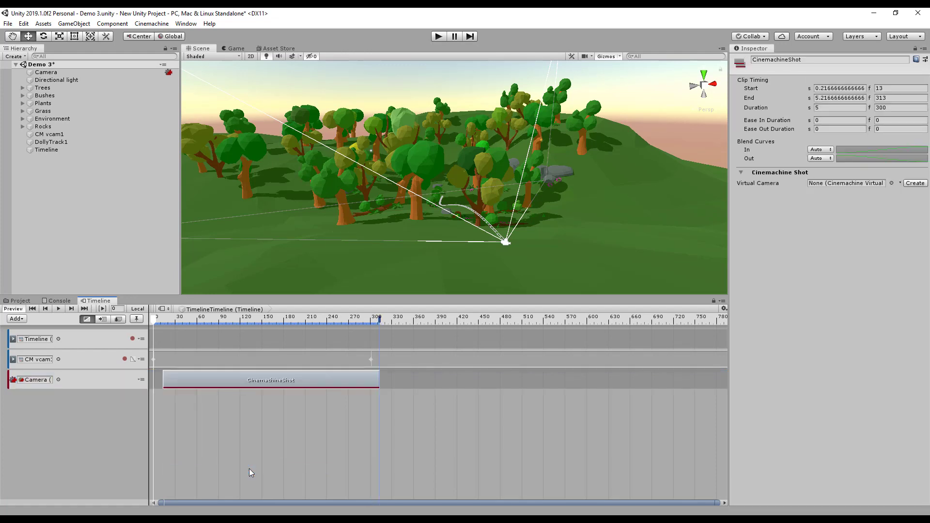
left_click_drag(220, 381, 214, 382)
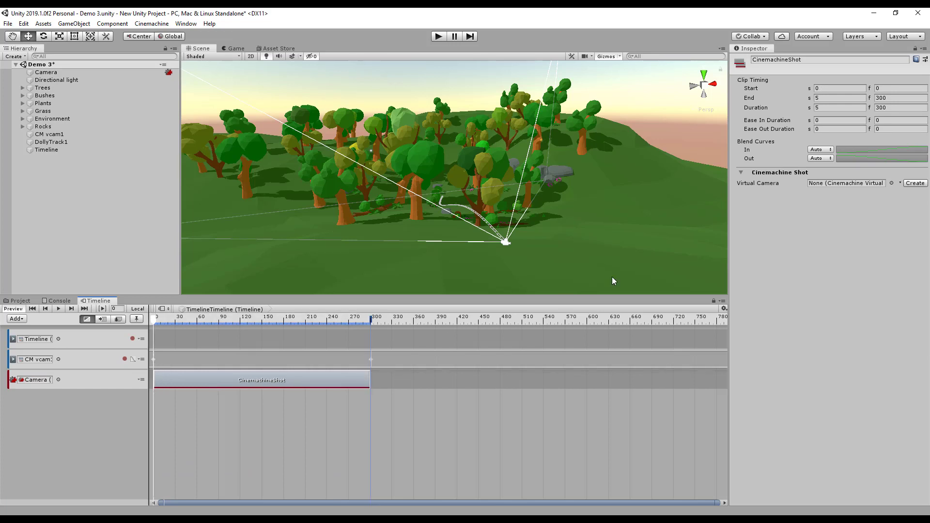
- Assign CM vcam1 as the shot's virtual camera and play the scene briefly to preview the dolly move
left_click(891, 183)
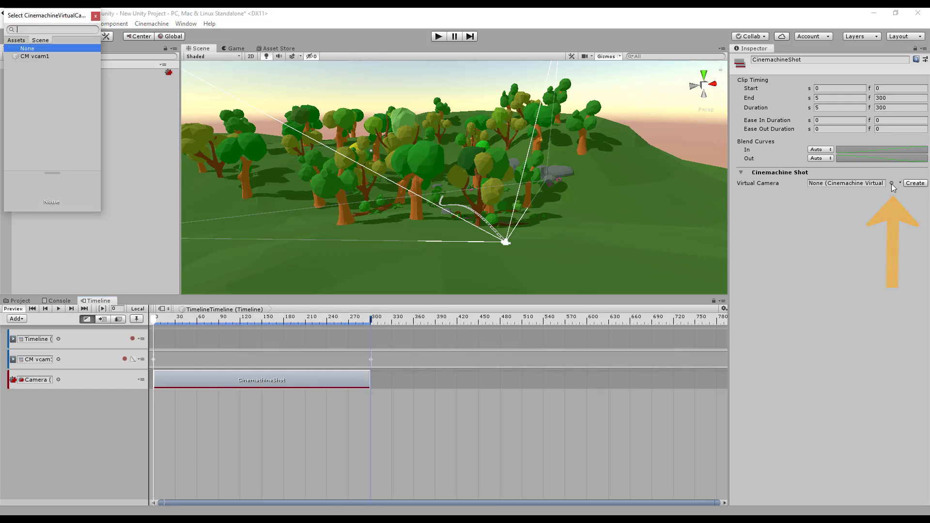
left_click(47, 55)
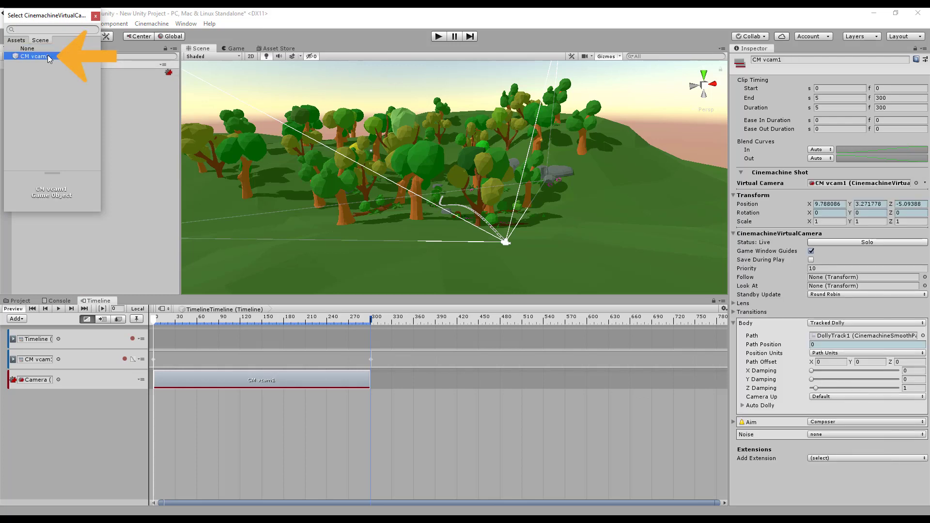
left_click(96, 18)
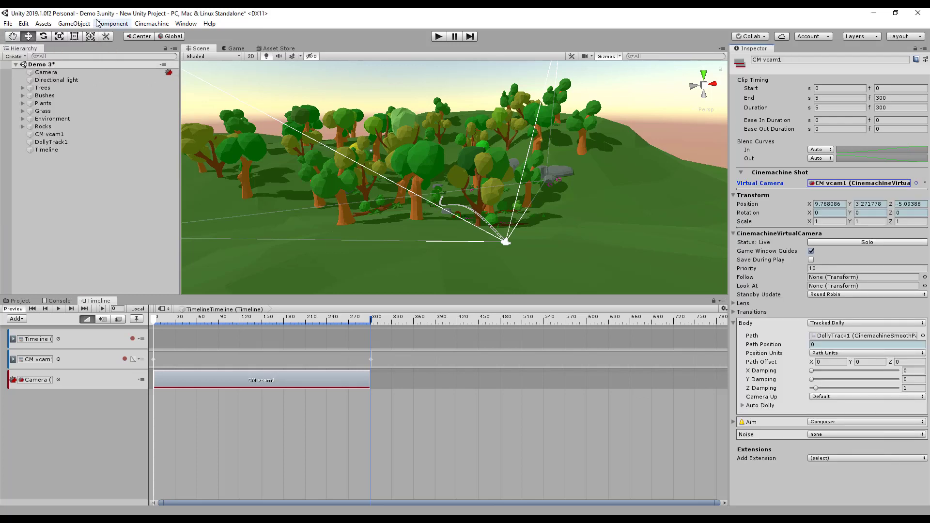
left_click(438, 37)
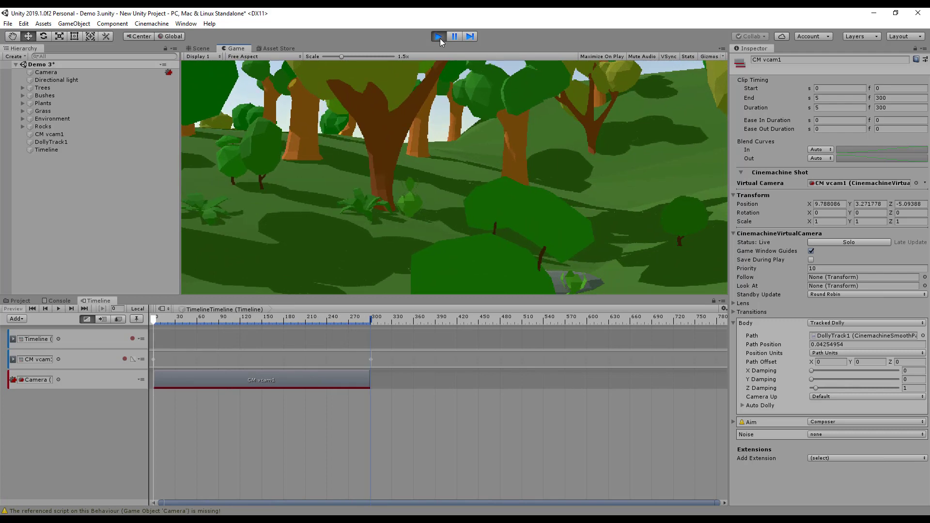
left_click(439, 38)
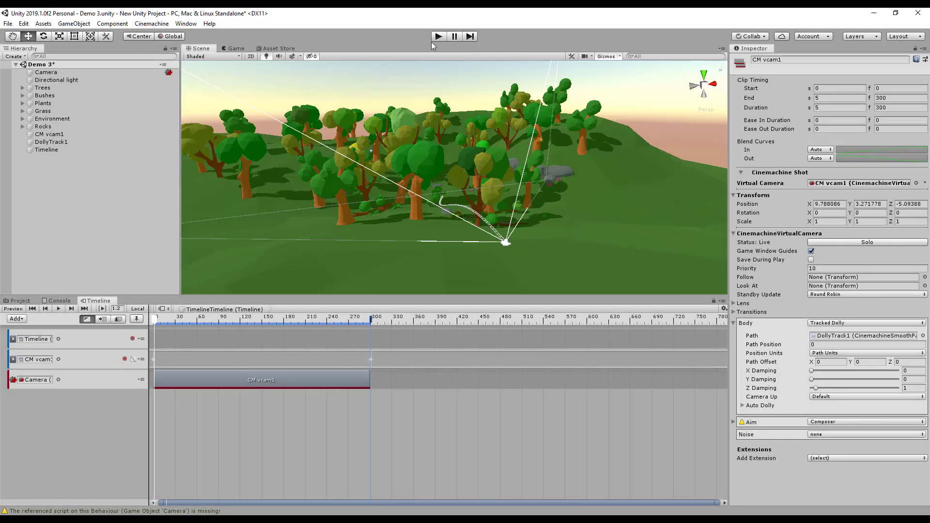
- Open the CM vcam1 track's recorded animation and move the last Path Position key to about 10:00
double_click(199, 361)
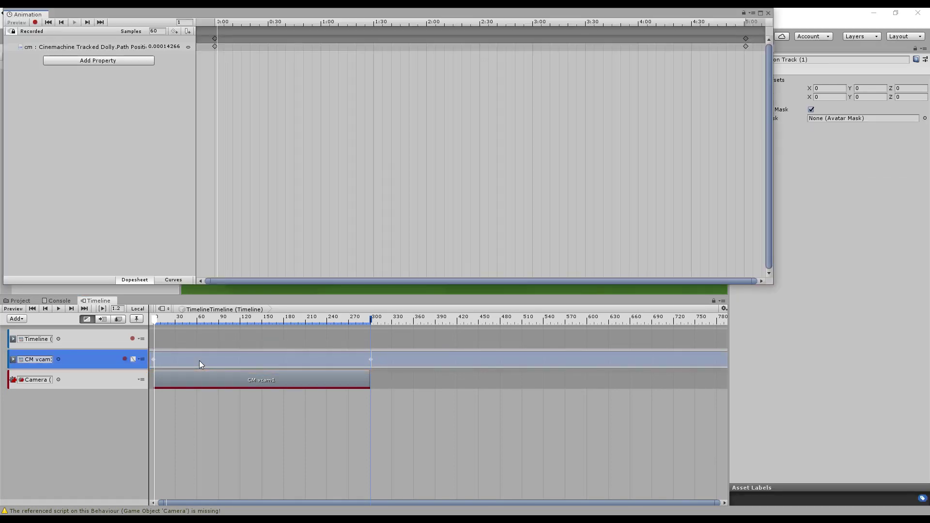
scroll(473, 184, "down", 5)
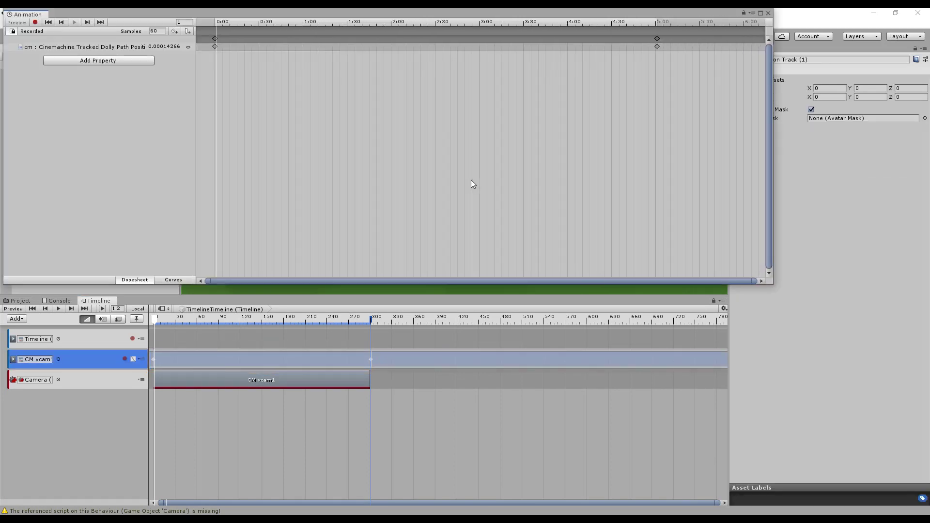
scroll(471, 179, "down", 5)
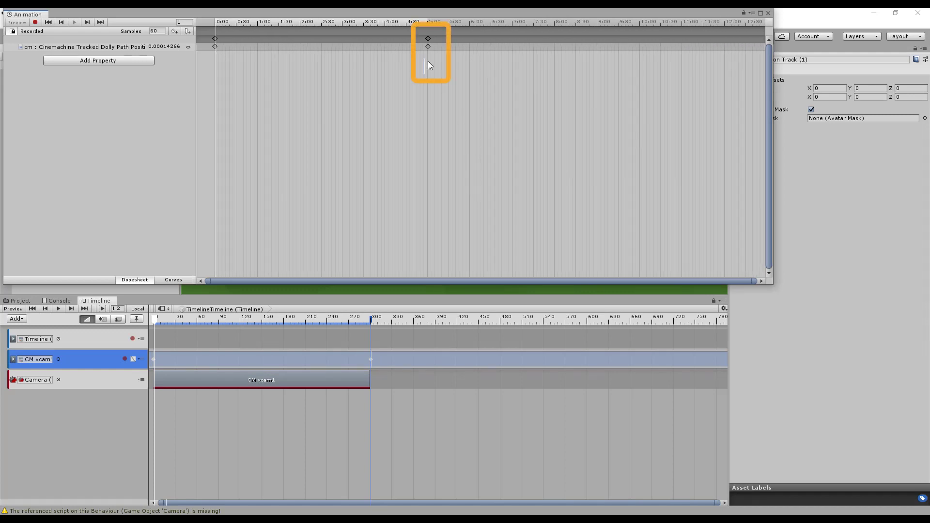
left_click_drag(442, 40, 441, 37)
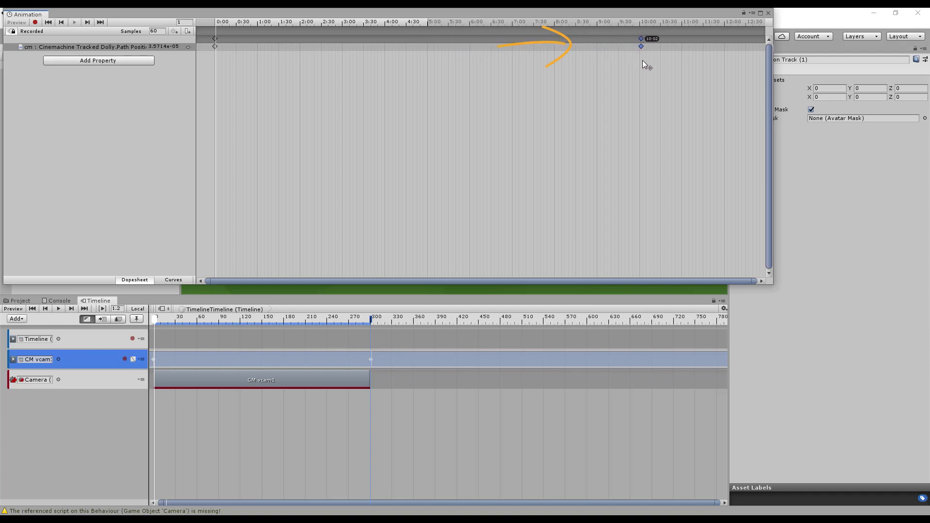
left_click_drag(642, 60, 640, 60)
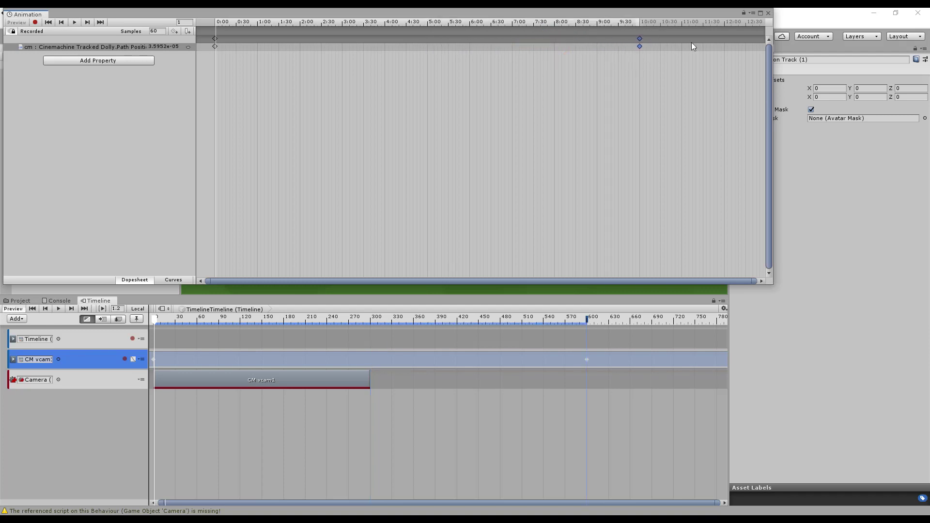
left_click(768, 14)
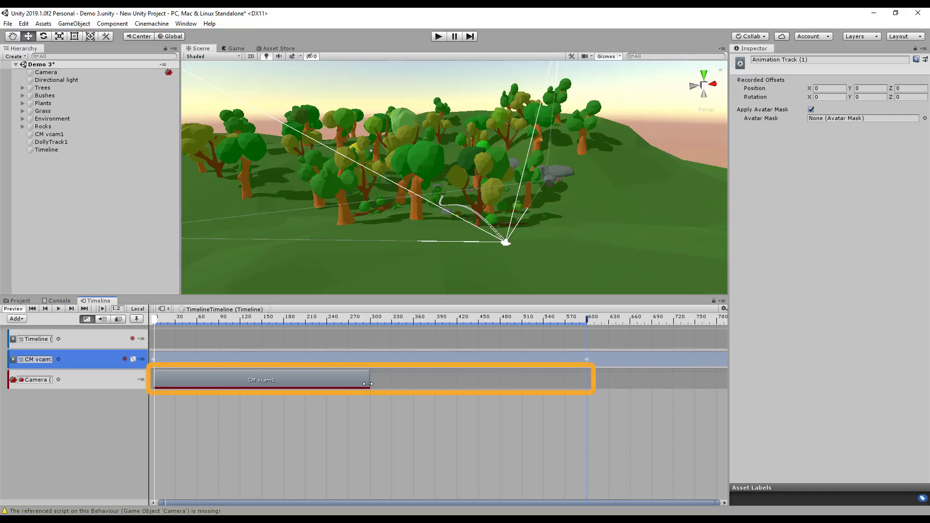
- Extend the CM vcam1 shot clip to end at frame 599 and play the scene to check the slower move
mouse_move(368, 384)
left_mouse_down()
mouse_move(533, 390)
mouse_move(585, 402)
left_mouse_up()
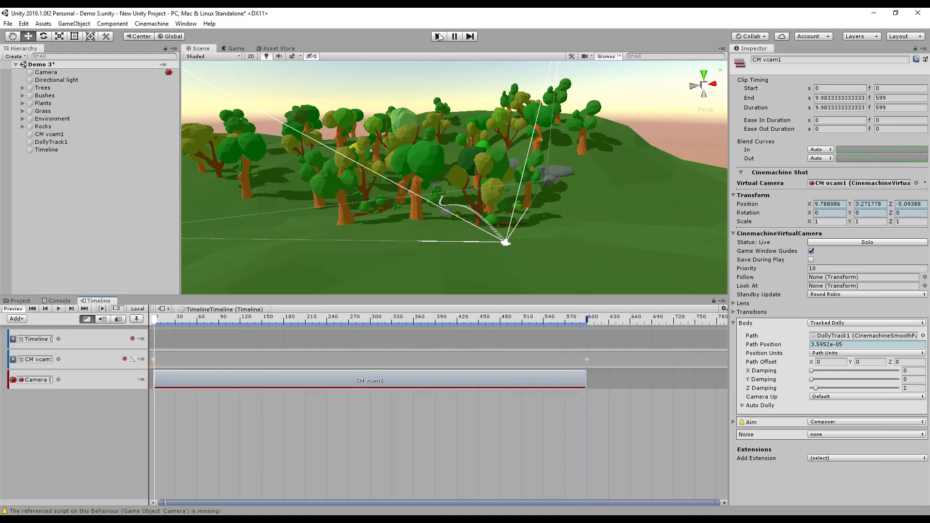
left_click(439, 37)
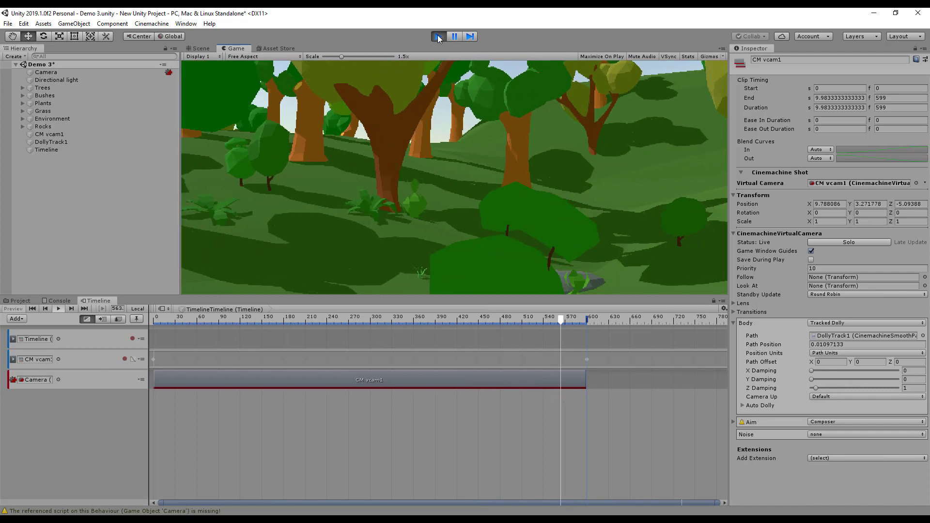
left_click(439, 37)
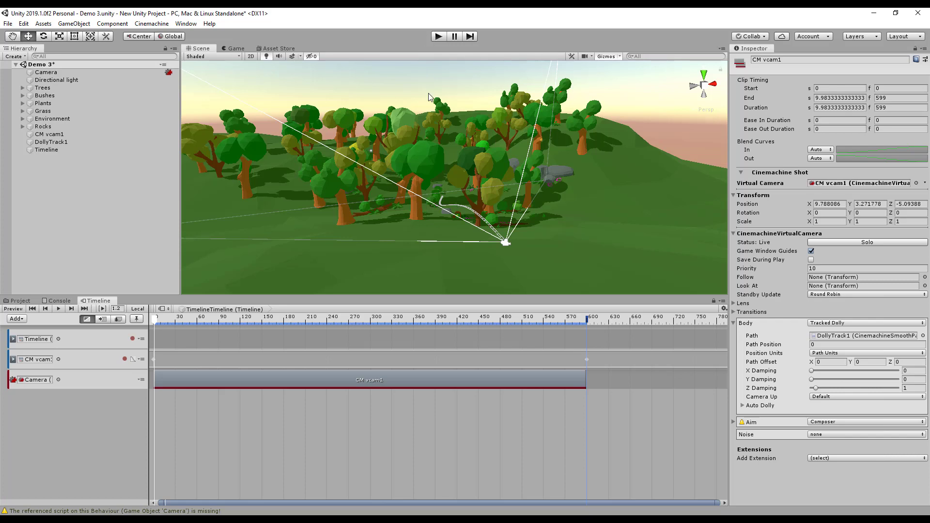
- Create a second dolly camera with track and move CM vcam2 to about X 15.67, Z -6.04 among the trees
left_click(152, 23)
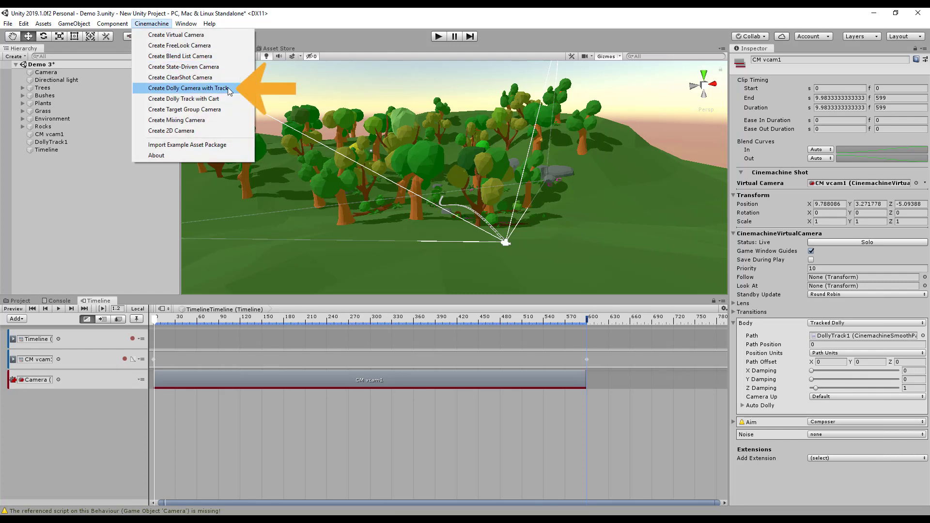
left_click(229, 89)
key("f")
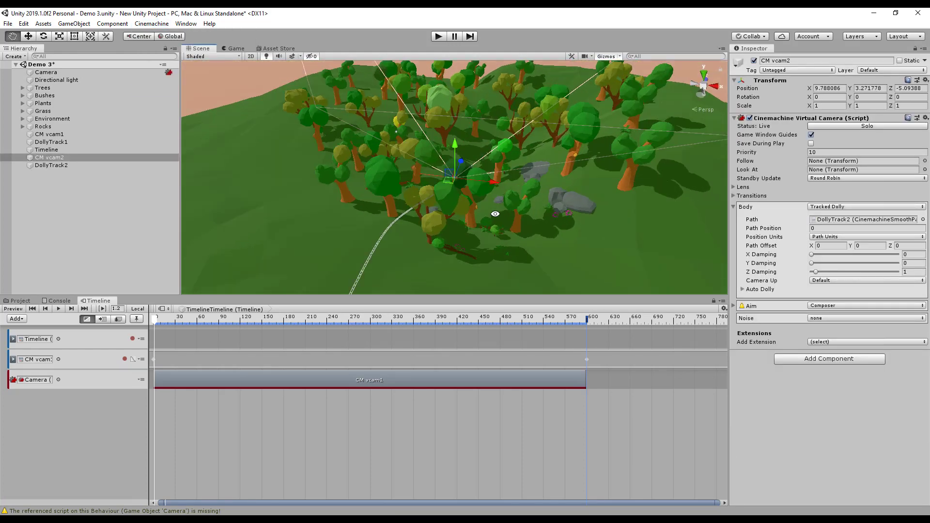
left_click_drag(463, 194, 479, 203)
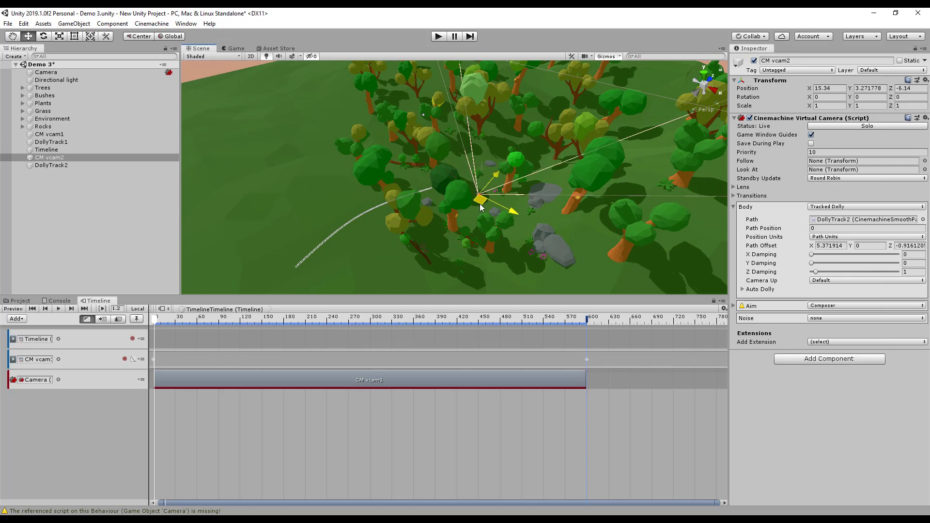
middle_click_drag(589, 205, 562, 207)
scroll(508, 187, "up", 4)
scroll(507, 186, "up", 2)
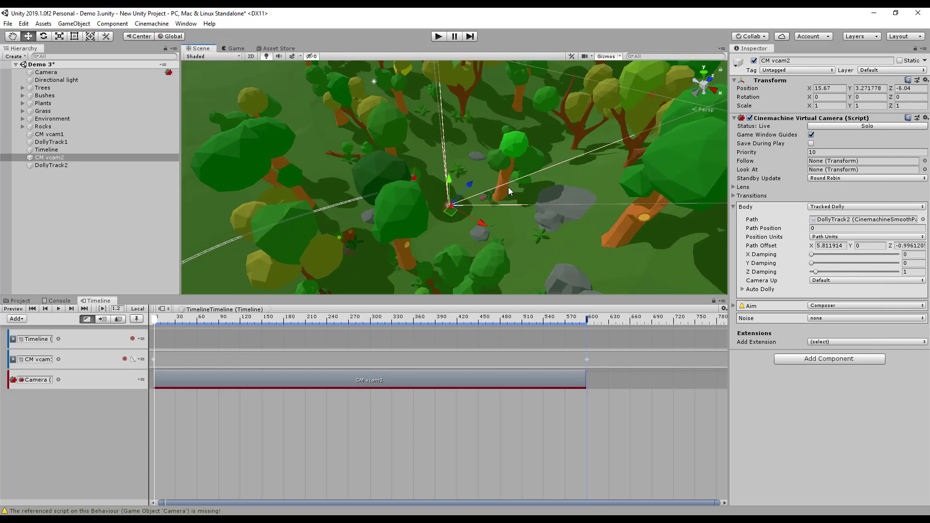
- Add three waypoints to DollyTrack2, at about X 2.5, Z 6.3, X 5.8, Z 22.4 and X 9.0, Z 38.4
left_click(82, 167)
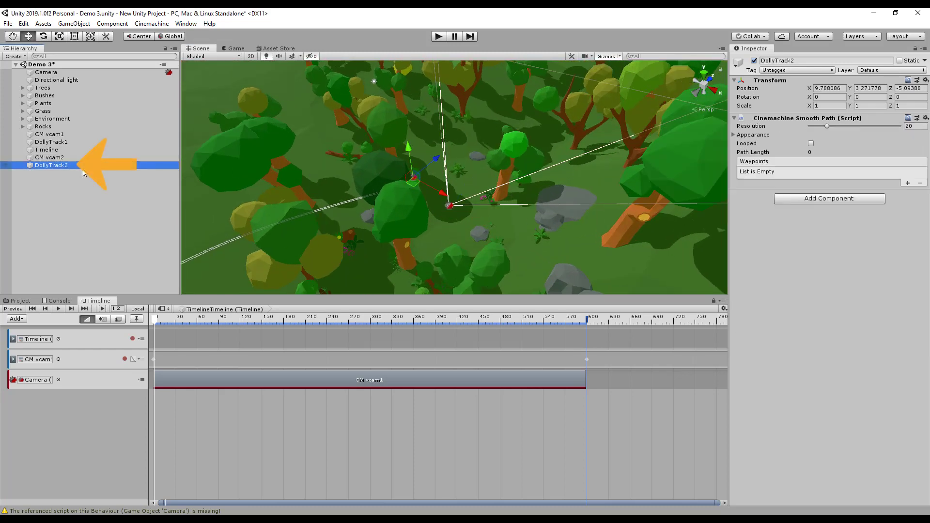
left_click(907, 183)
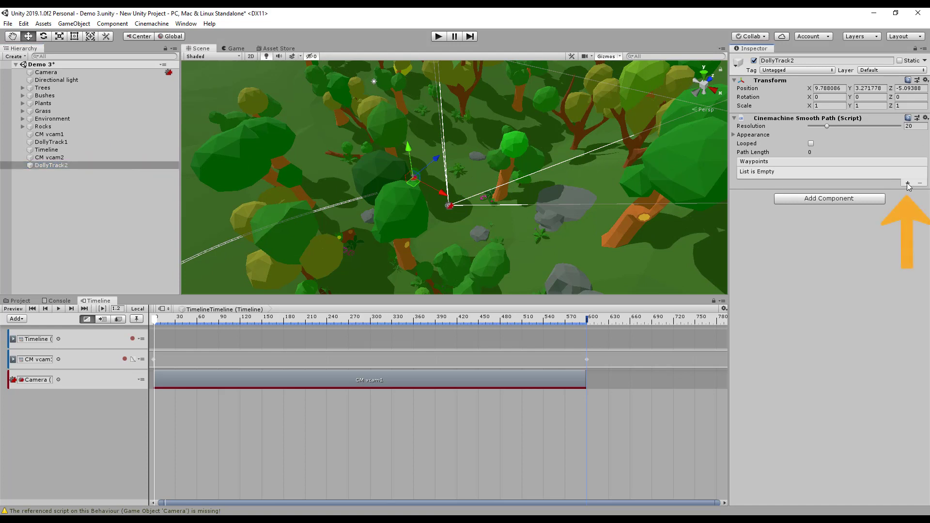
left_click_drag(423, 188, 541, 119)
left_click(907, 183)
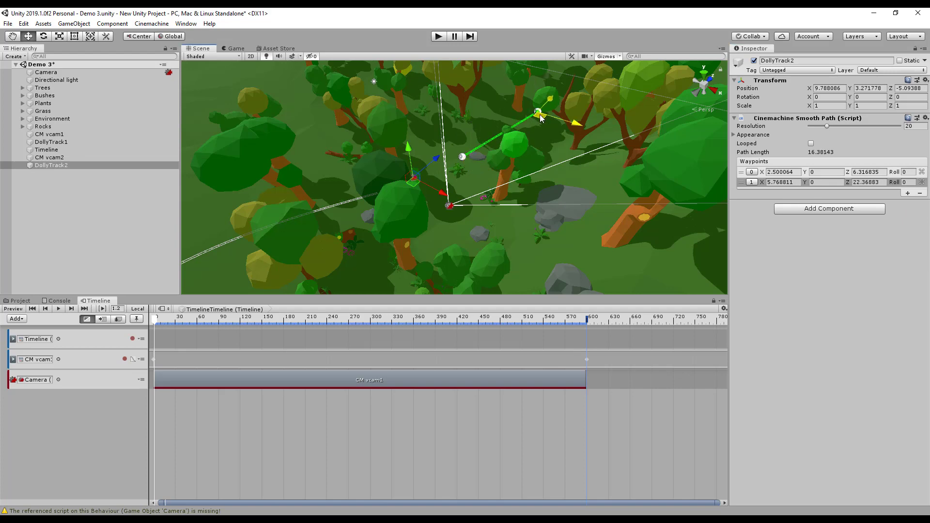
left_click(908, 193)
left_click_drag(607, 86, 601, 169, "alt")
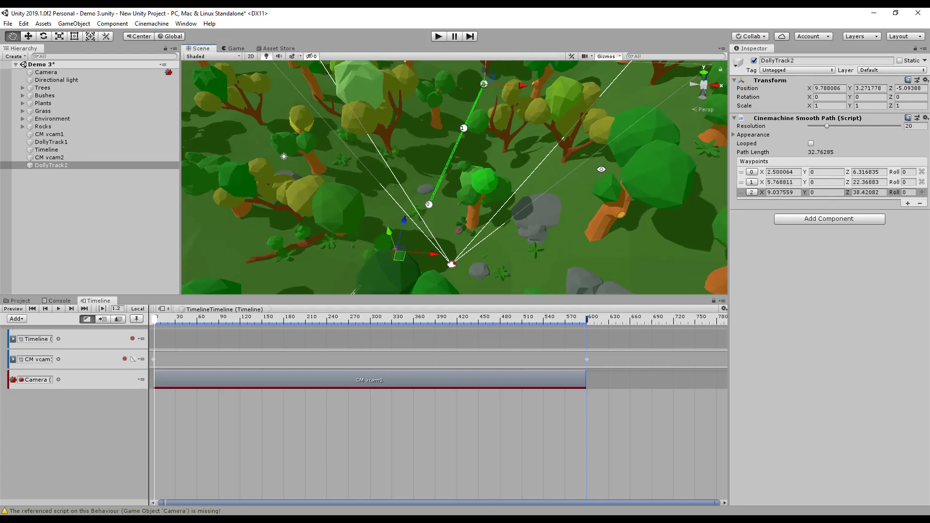
- Move DollyTrack2 up and across the forest to about X 17.33, Y 19.52, Z -9.2
left_click_drag(395, 262, 560, 90)
left_click(528, 73)
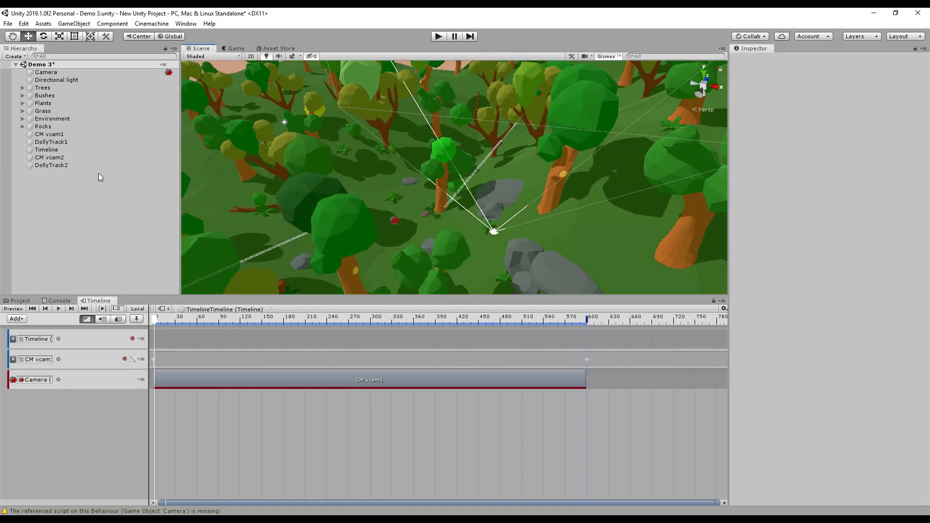
left_click(74, 166)
middle_click_drag(493, 114, 459, 136)
left_click_drag(348, 245, 339, 70)
left_click_drag(497, 166, 491, 184, "alt")
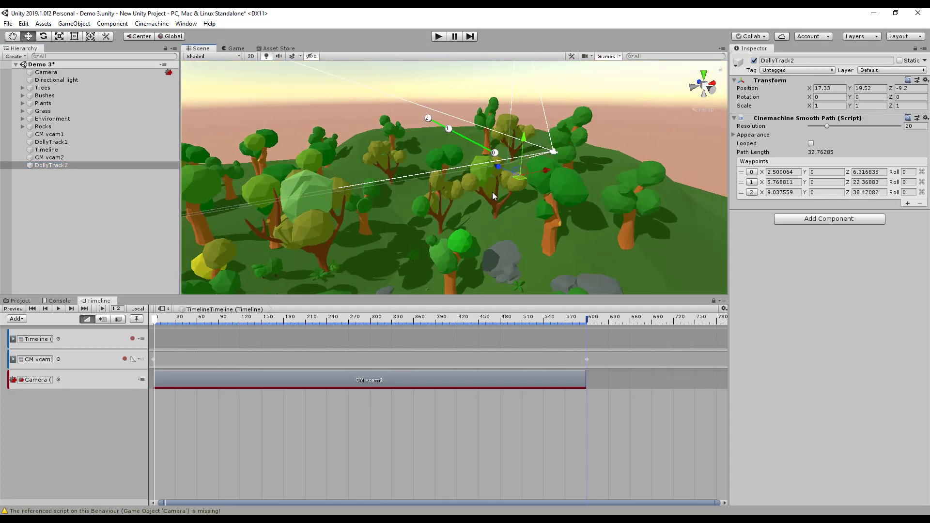
- Add CM vcam2 to the Timeline as a new animation track above the Camera track
left_click(49, 158)
left_click_drag(50, 162, 98, 369)
left_click(110, 418)
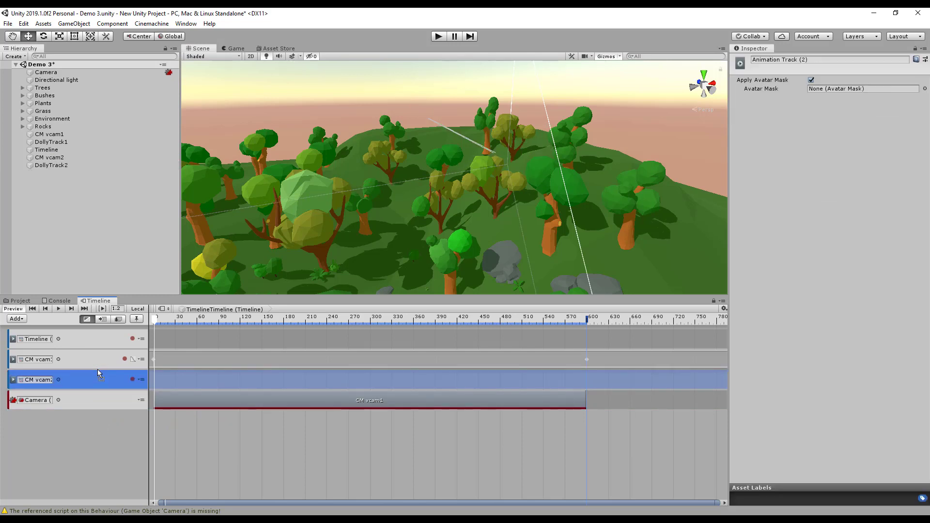
- Start recording on the CM vcam2 track and key its Path Position at 0 at the start of the Timeline
left_click(132, 380)
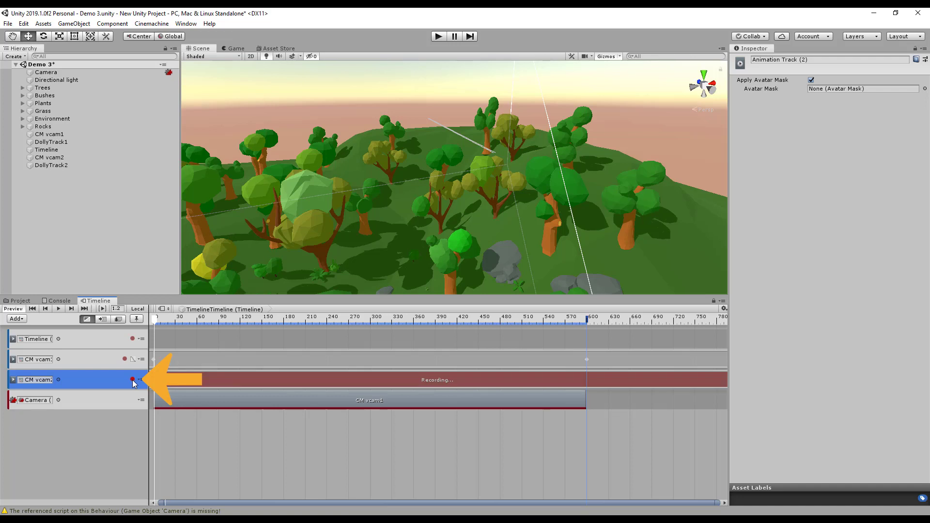
left_click(58, 158)
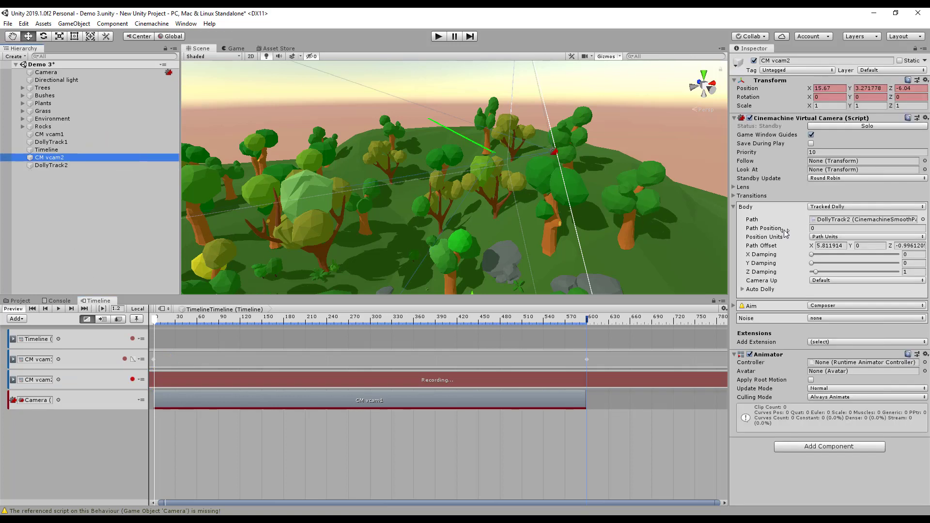
right_click(772, 230)
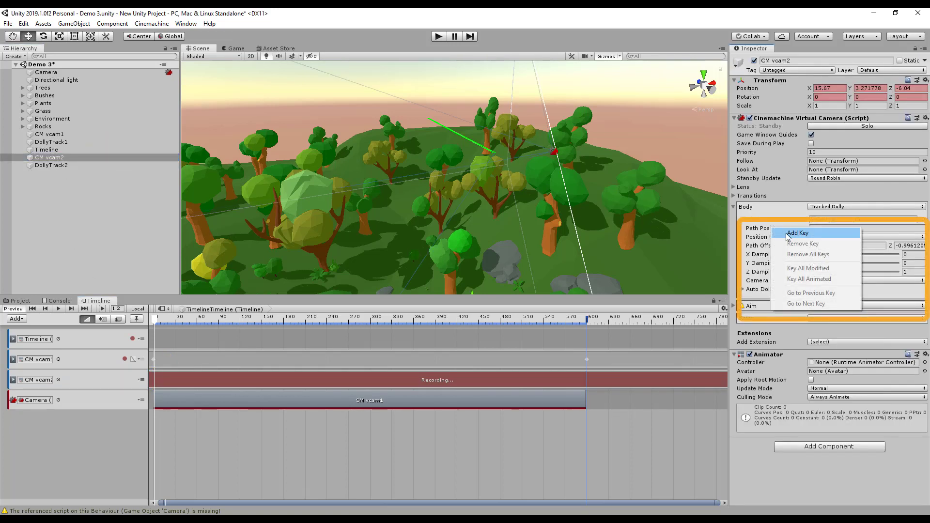
left_click(787, 234)
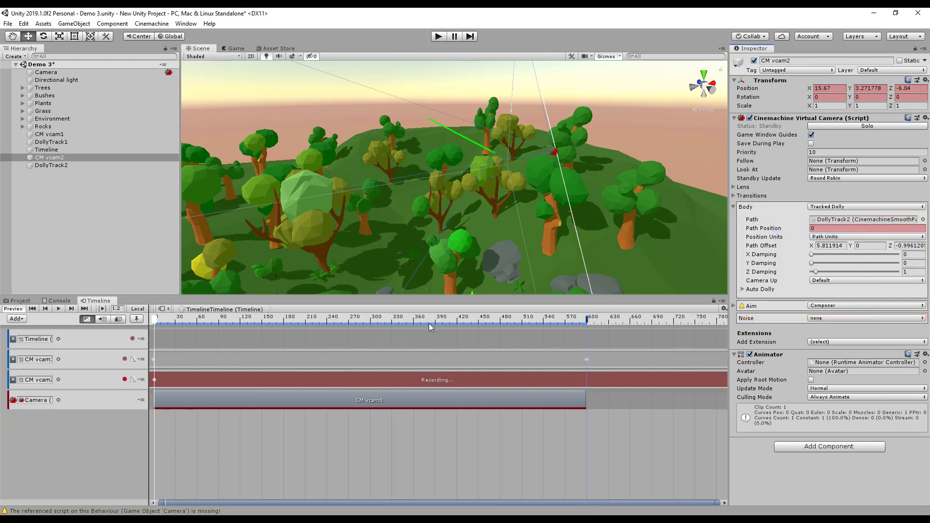
- Add a second Path Position key of 0 for CM vcam2 at about frame 301
left_click(372, 318)
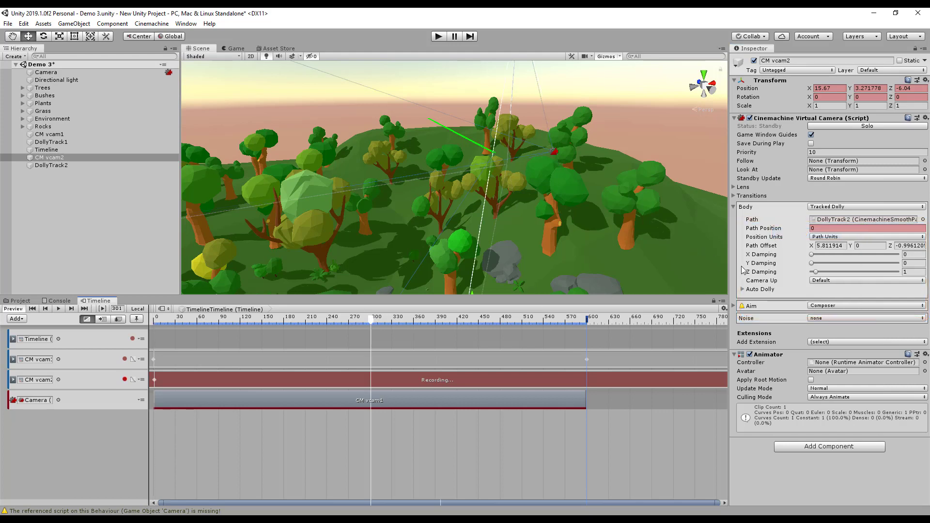
right_click(770, 229)
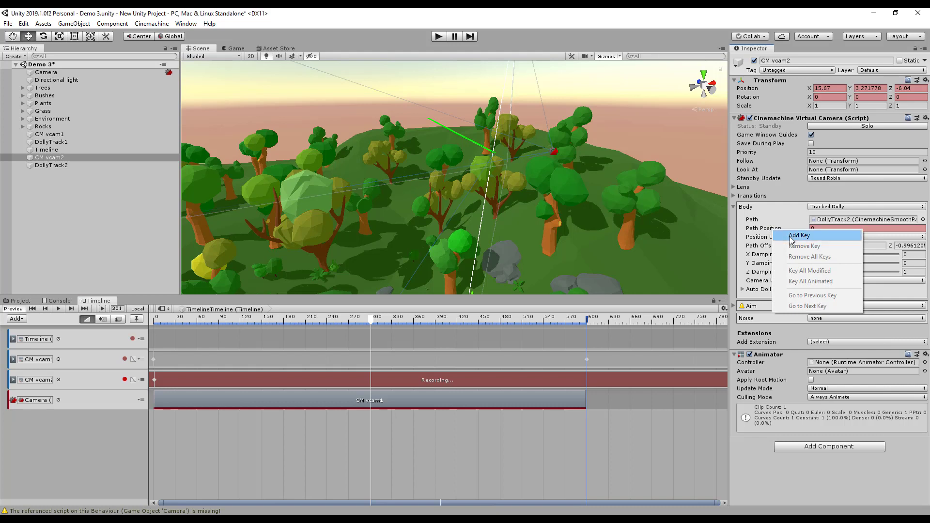
left_click(791, 236)
- Key CM vcam2's Path Position at 2 on frame 600, stop recording and scrub through the Timeline
left_click_drag(581, 323, 587, 326)
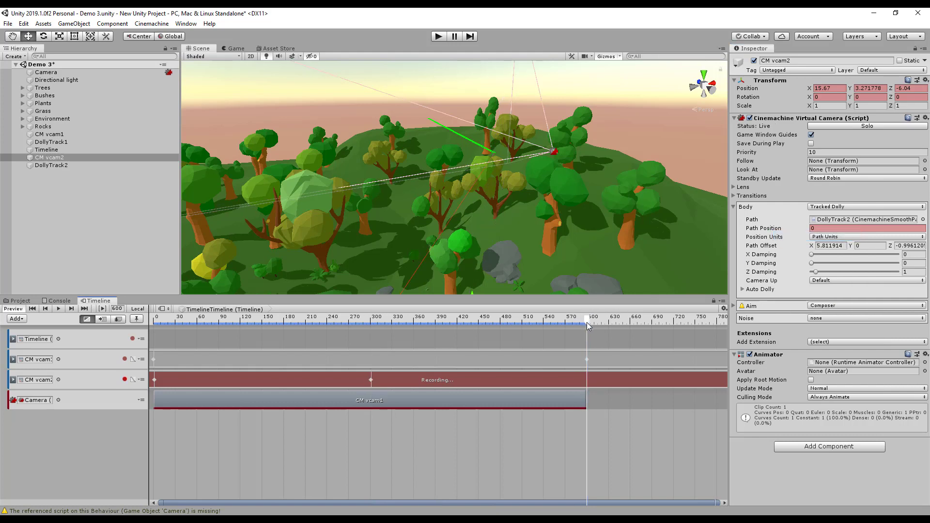
left_click(821, 231)
type("2")
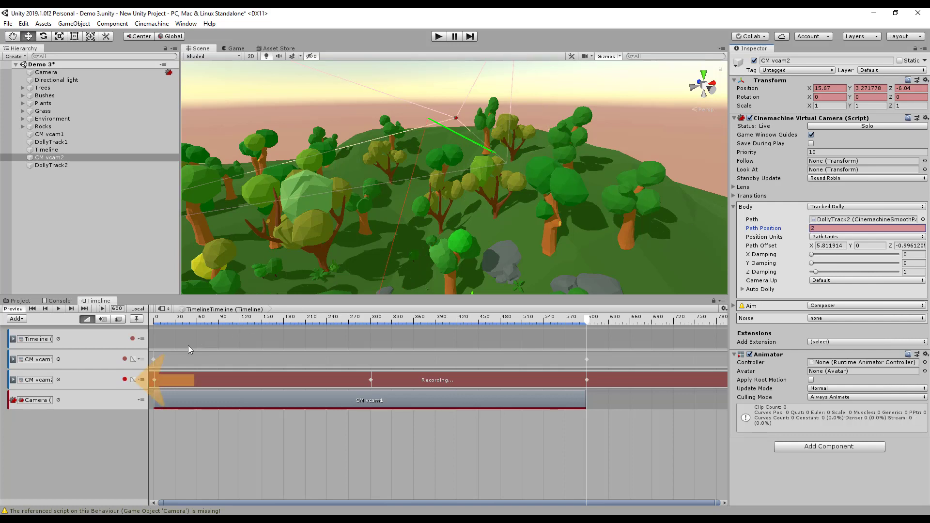
left_click(125, 379)
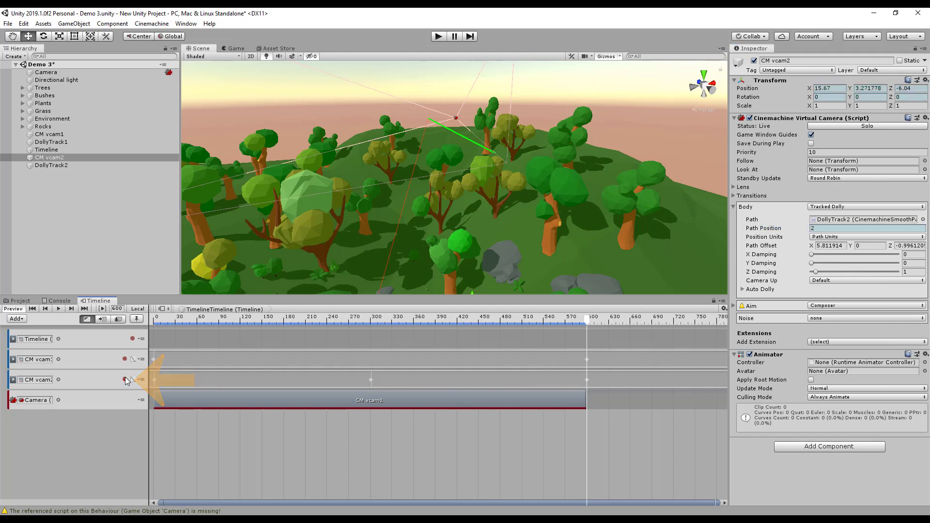
left_click_drag(165, 321, 587, 346)
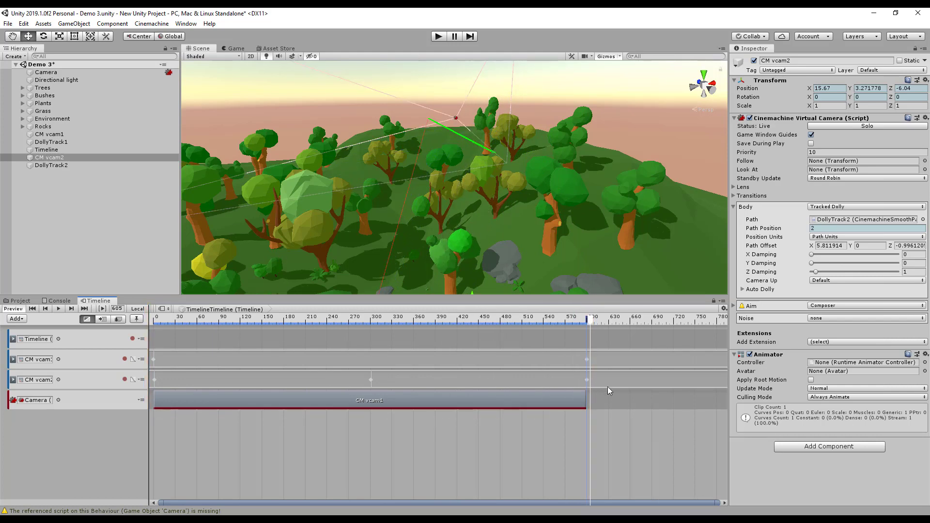
- Shorten the CM vcam1 clip to about frame 302 and add a Cinemachine shot directly after it, from frame 302 to 602
left_click_drag(585, 402, 372, 404)
right_click(401, 402)
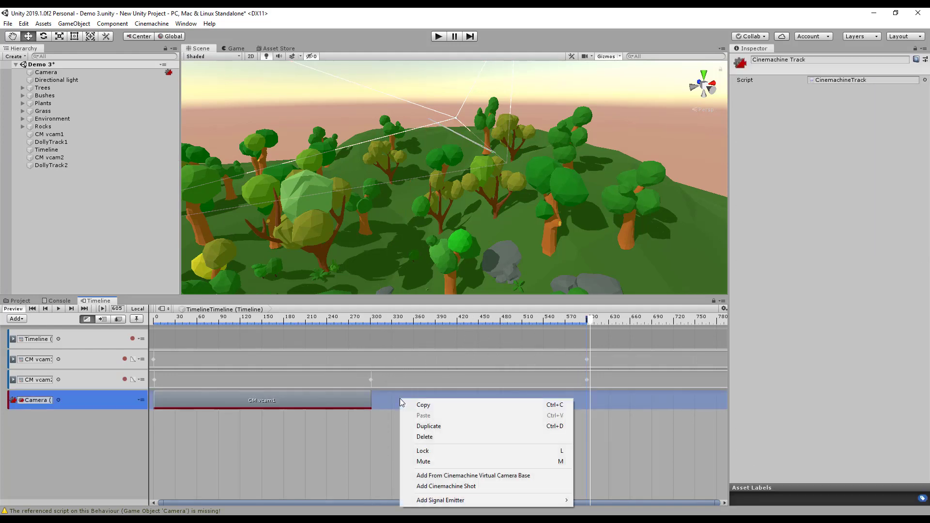
left_click(486, 490)
left_click_drag(454, 399, 424, 396)
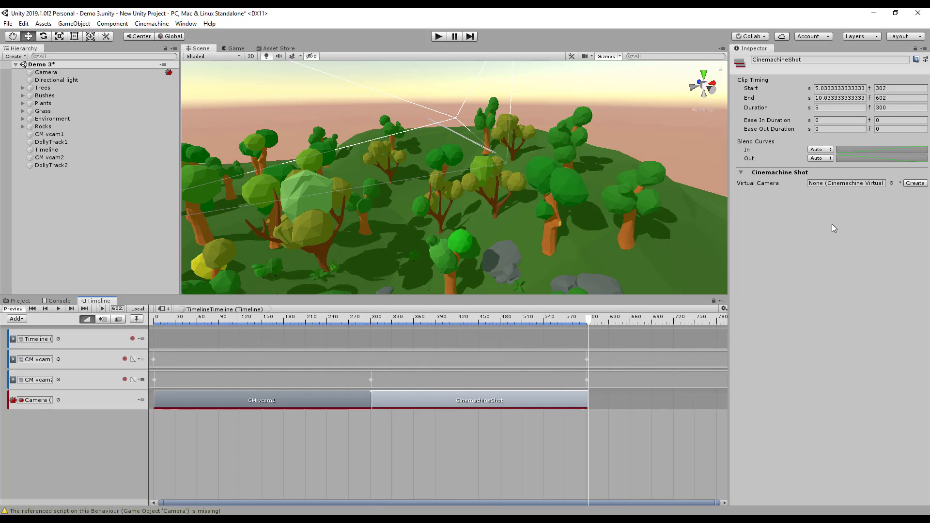
- Assign CM vcam2 as the new shot's virtual camera and play the scene to check the switch between cameras
left_click(891, 184)
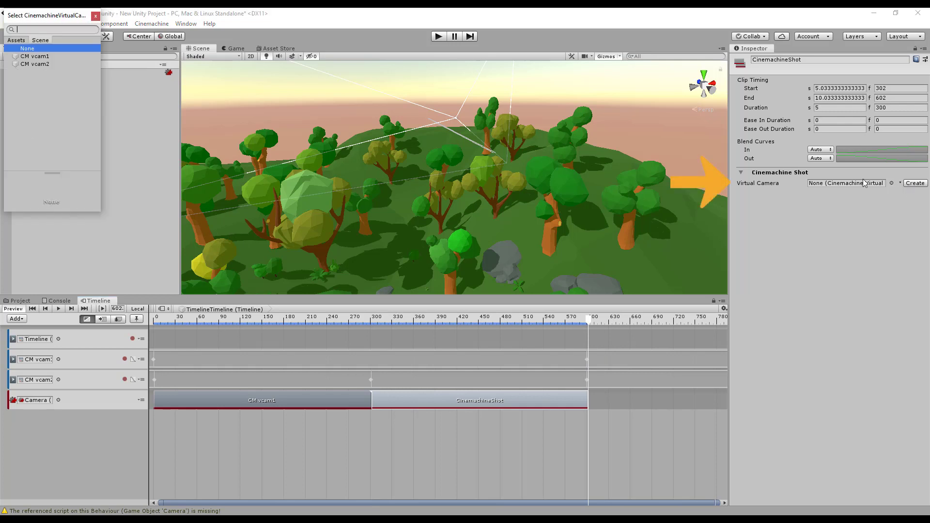
left_click(58, 63)
left_click(96, 17)
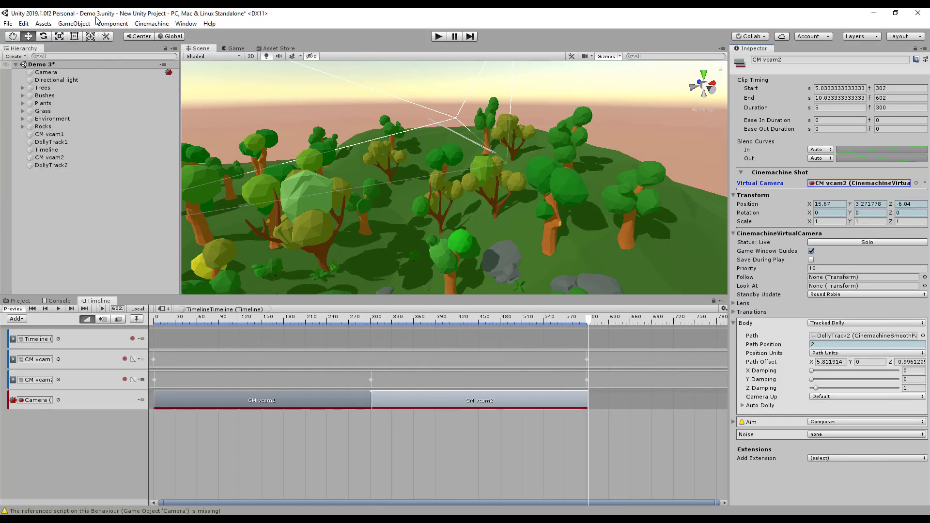
left_click(442, 36)
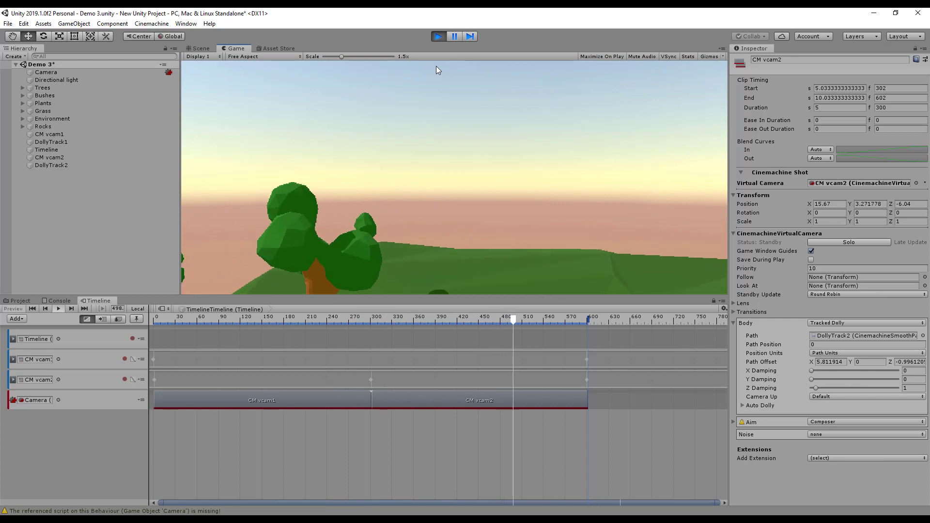
left_click(439, 36)
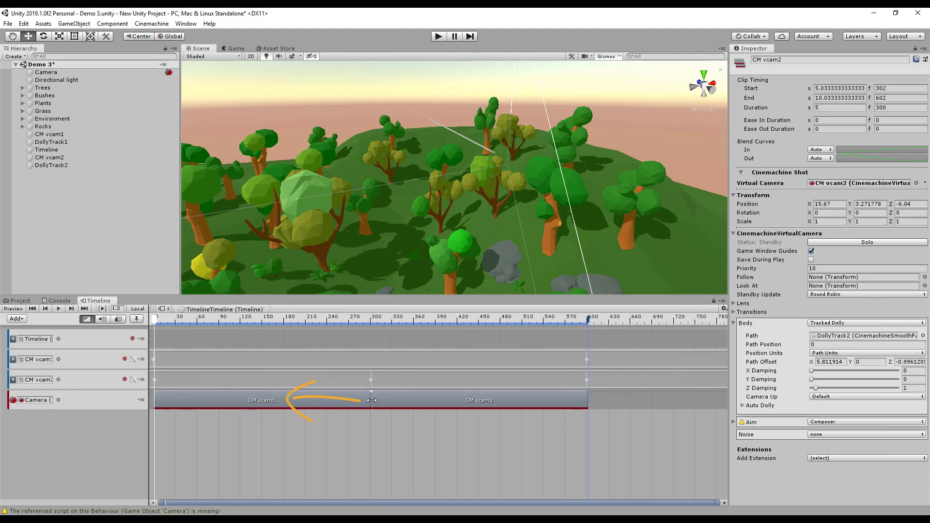
- Overlap the CM vcam1 and CM vcam2 clips to create a blend from about frame 263 to 426
left_click(371, 400)
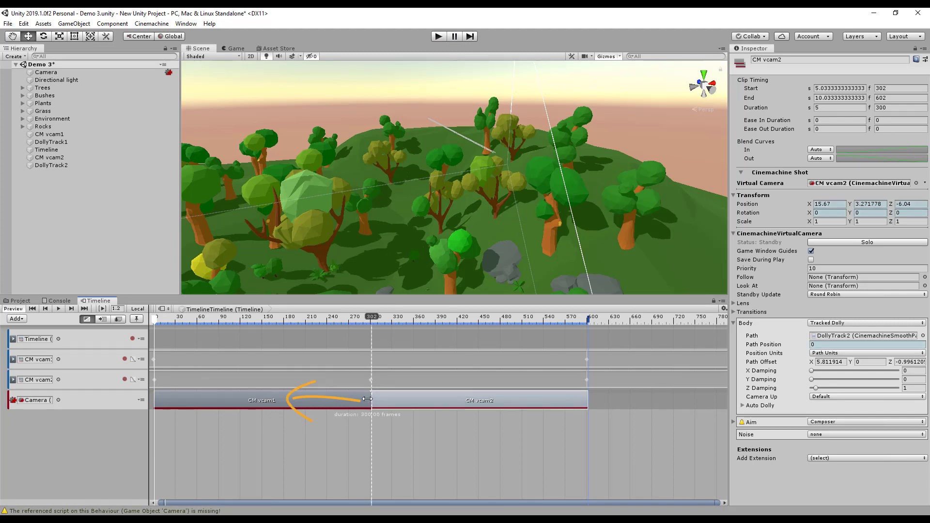
left_click_drag(367, 398, 286, 390)
left_click_drag(375, 399, 436, 395)
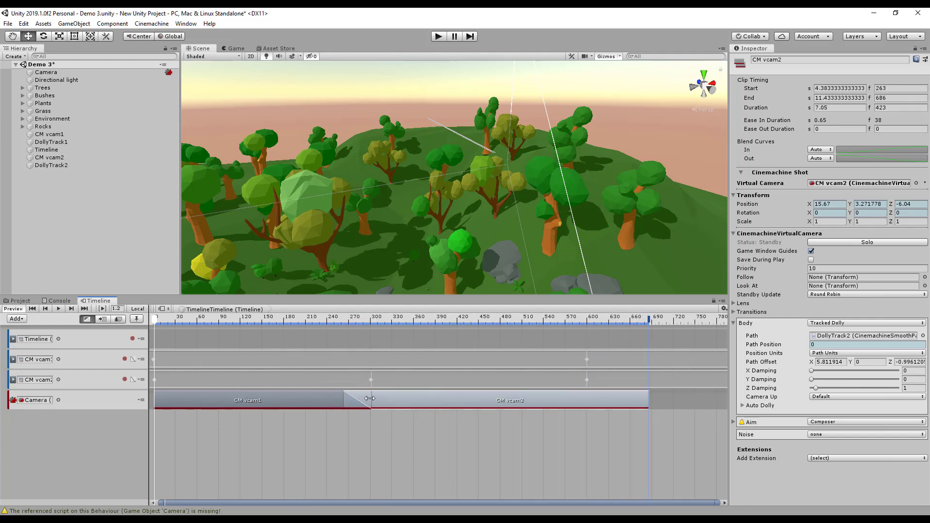
left_click_drag(369, 399, 462, 398)
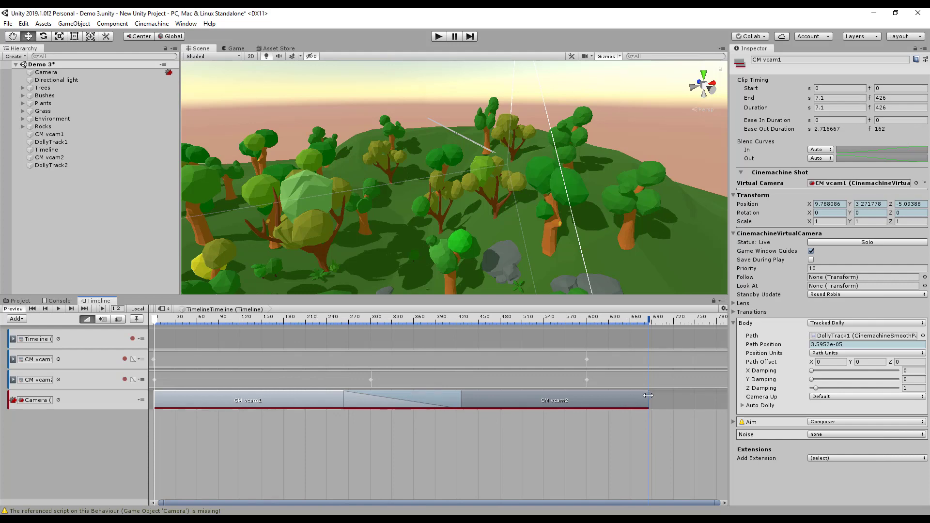
- Trim the end of the CM vcam2 clip to frame 600 and play the scene to check the blend
left_click_drag(648, 395, 587, 391)
left_click(438, 37)
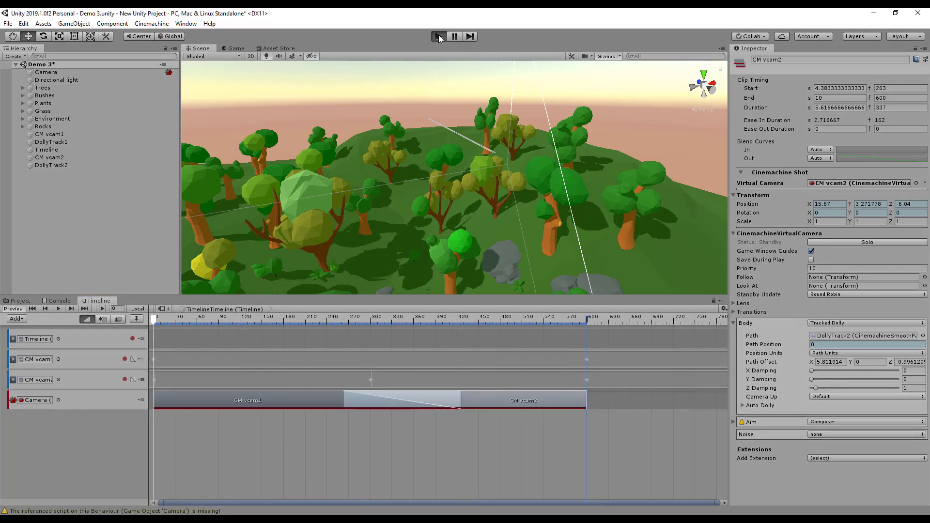